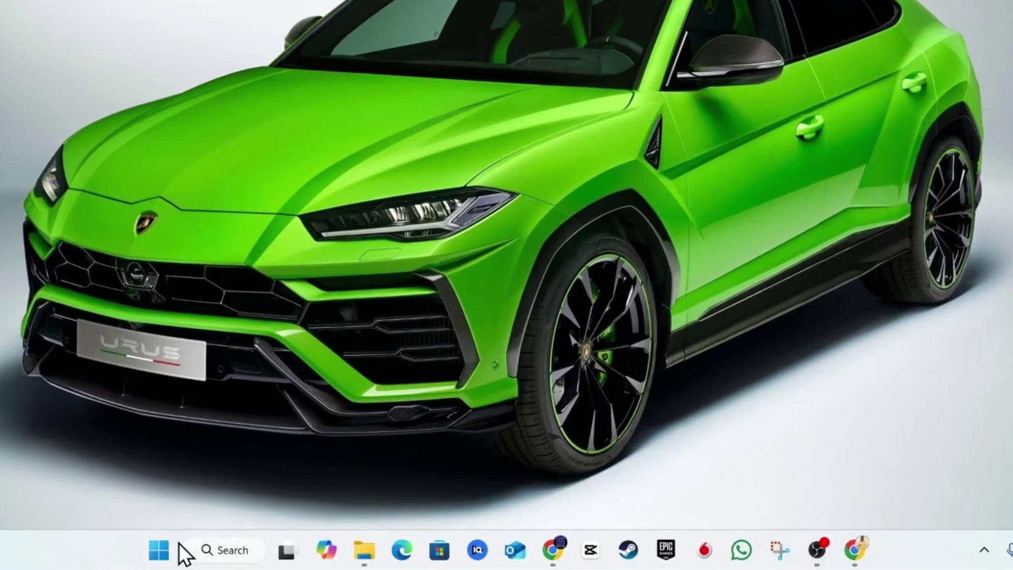
Step: Open Windows Settings from the Start button's quick-link menu
{"action": "right_click", "coordinate": [171, 541]}
{"action": "left_click", "coordinate": [135, 362]}
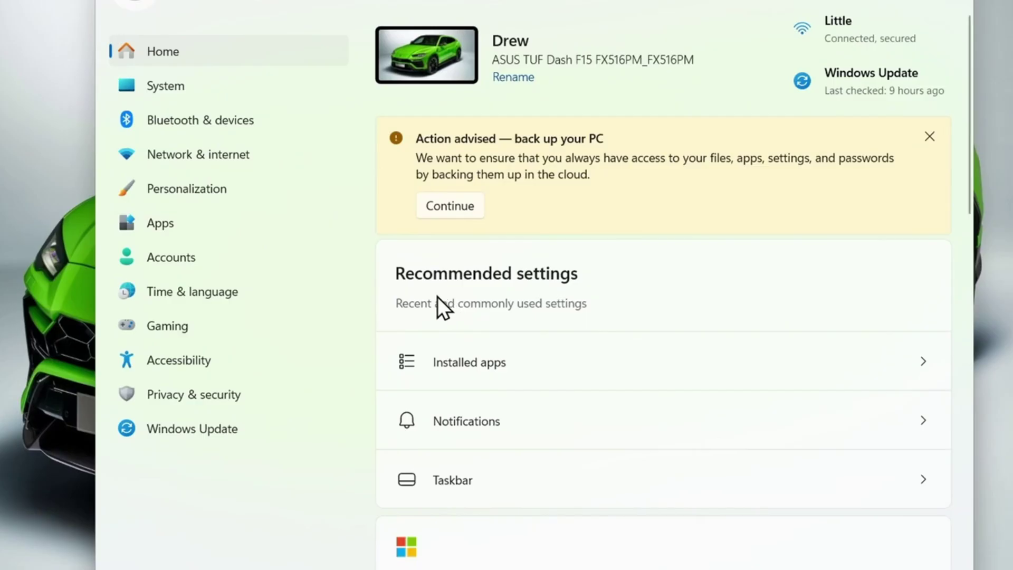
Step: Change the desktop background under Personalization > Background from the green car picture to Windows spotlight
{"action": "left_click", "coordinate": [206, 190]}
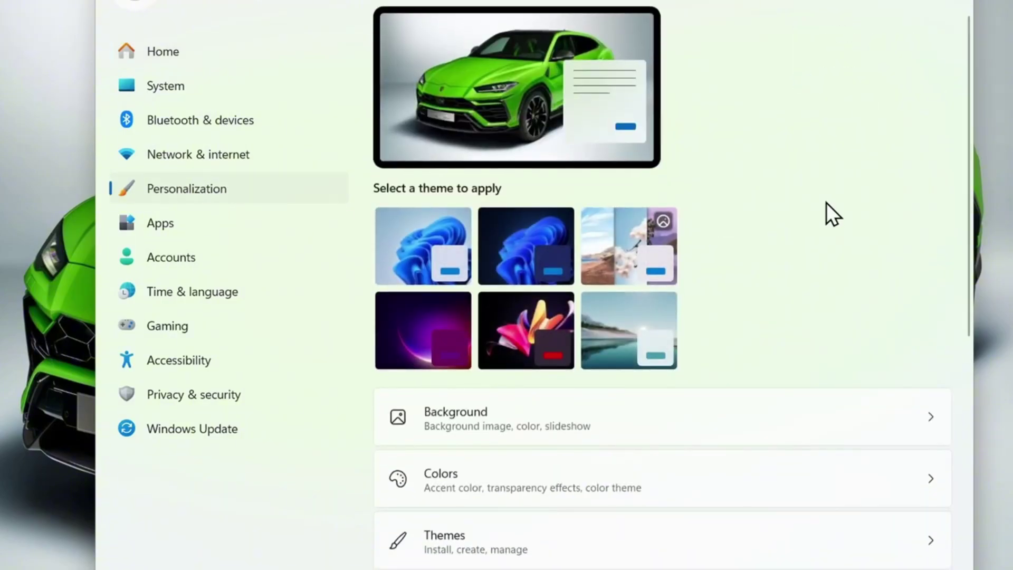
{"action": "scroll", "coordinate": [582, 355], "scroll_direction": "down", "scroll_amount": 2}
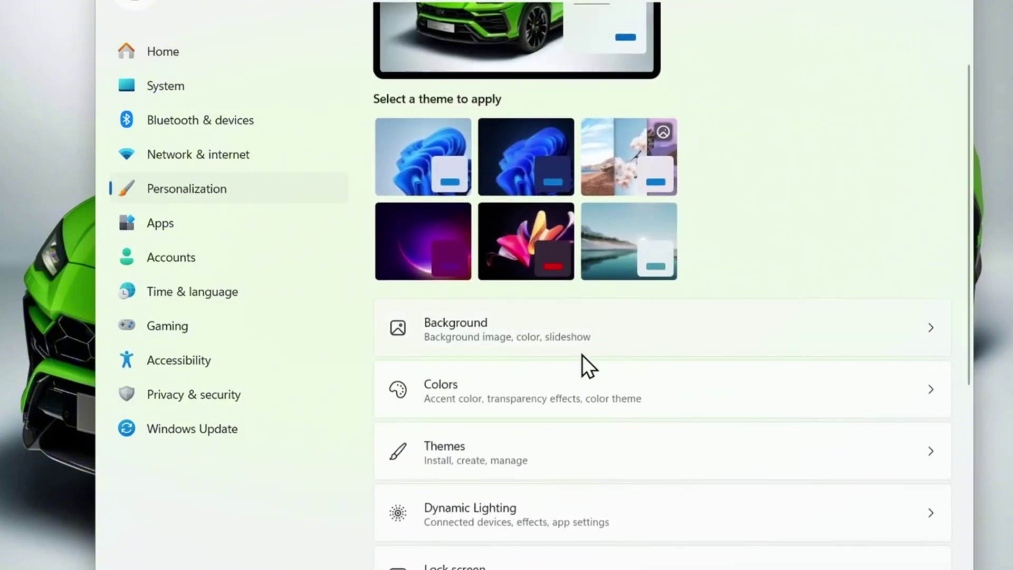
{"action": "left_click", "coordinate": [587, 337]}
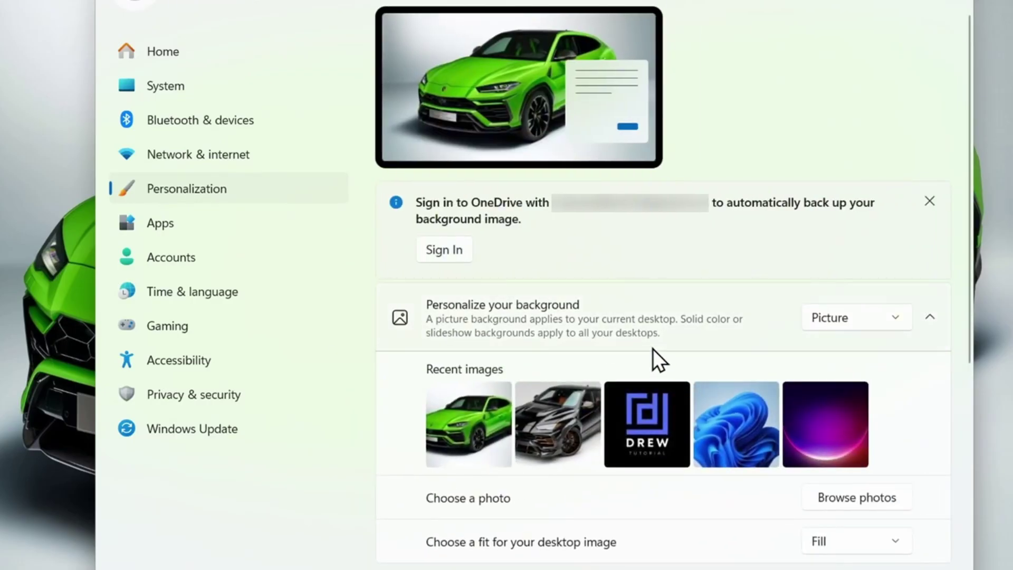
{"action": "left_click", "coordinate": [866, 322]}
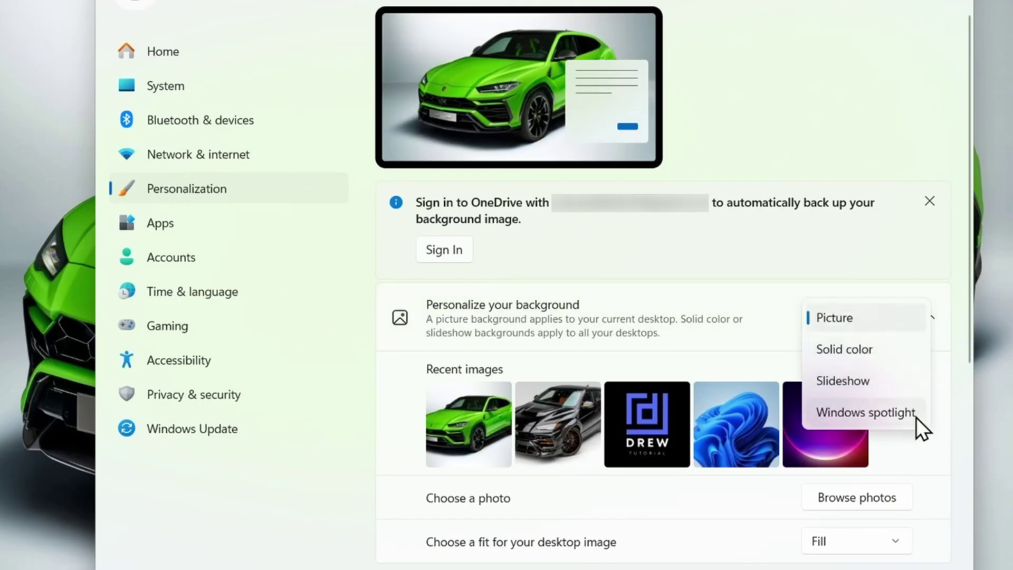
{"action": "left_click", "coordinate": [863, 413]}
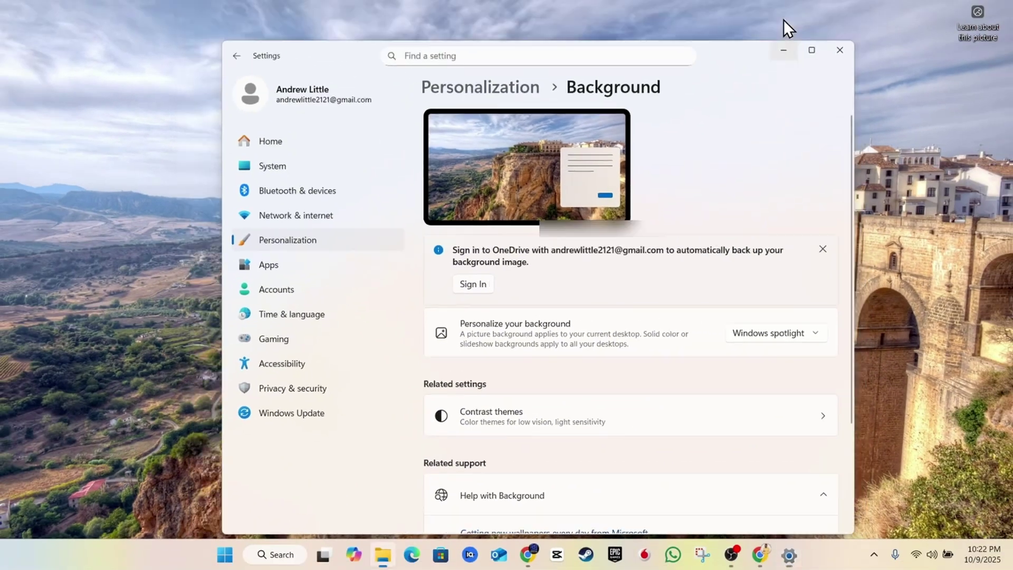
Step: Minimize Settings to view the spotlight wallpaper, then return to the main Personalization page
{"action": "left_click", "coordinate": [784, 50]}
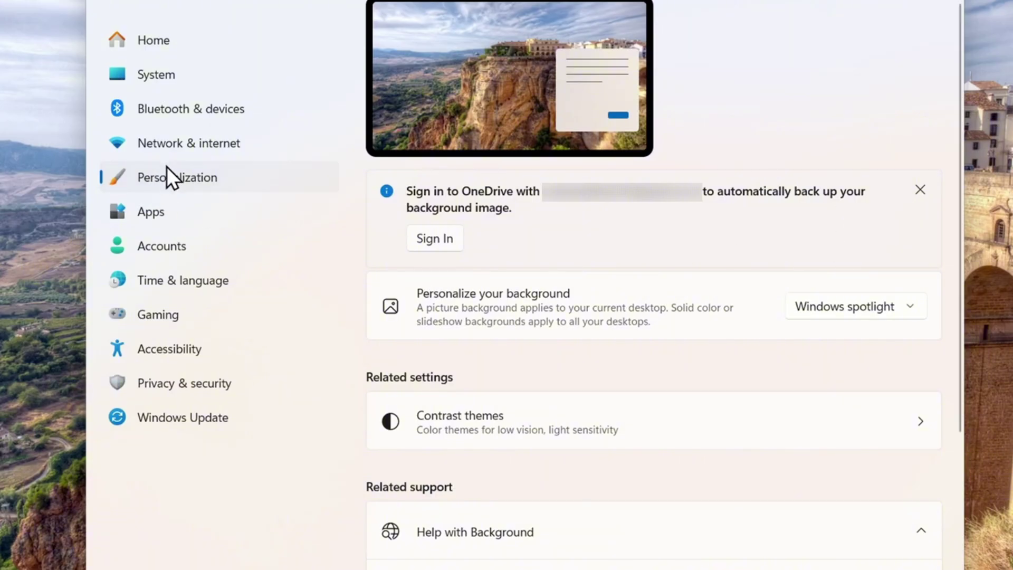
{"action": "left_click", "coordinate": [176, 183]}
{"action": "scroll", "coordinate": [855, 169], "scroll_direction": "down", "scroll_amount": 5}
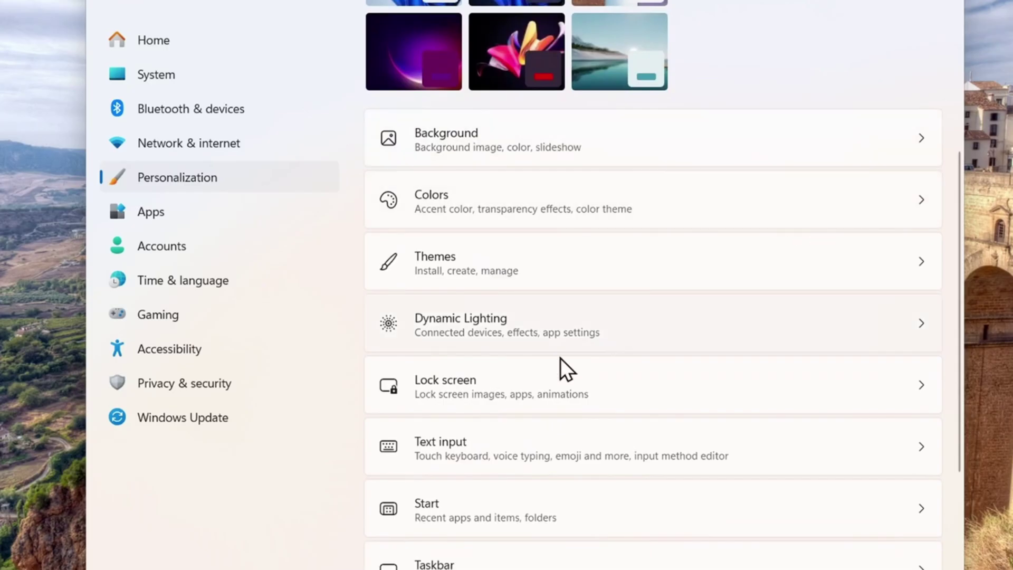
Step: Set the lock screen to a Slideshow of the Pictures album, cancelling the folder picker without adding folders
{"action": "left_click", "coordinate": [508, 390]}
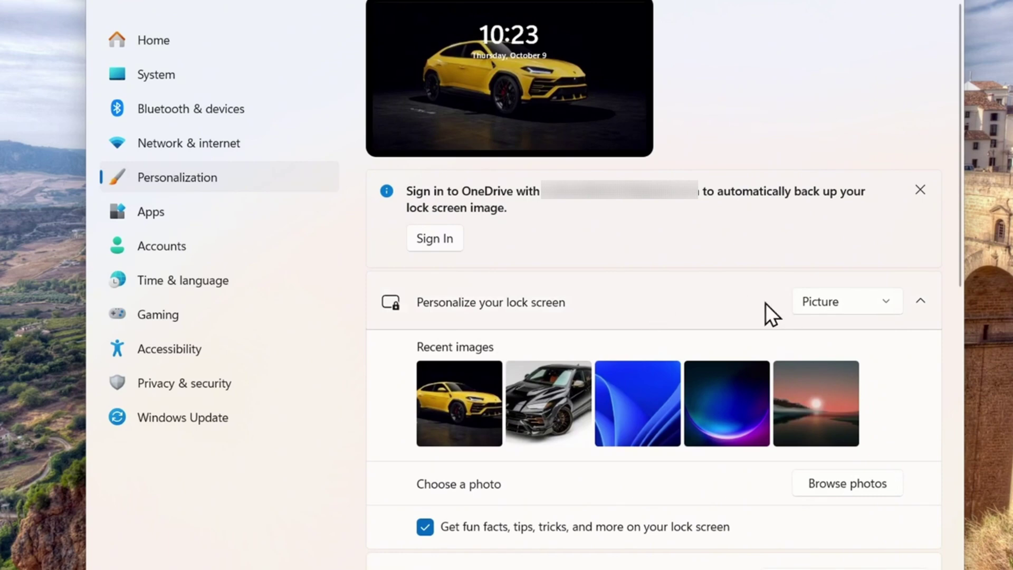
{"action": "left_click", "coordinate": [849, 305]}
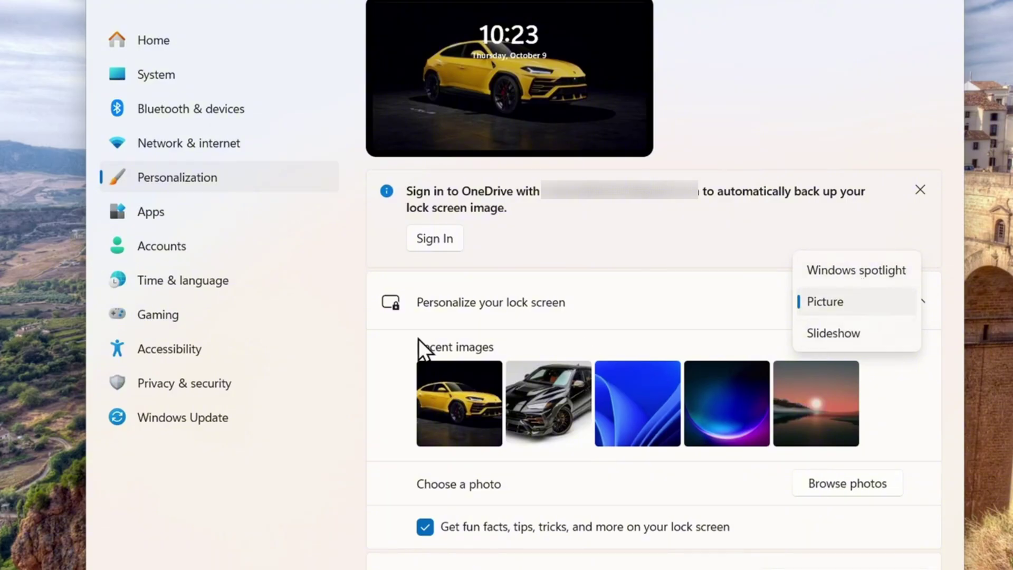
{"action": "left_click", "coordinate": [859, 336]}
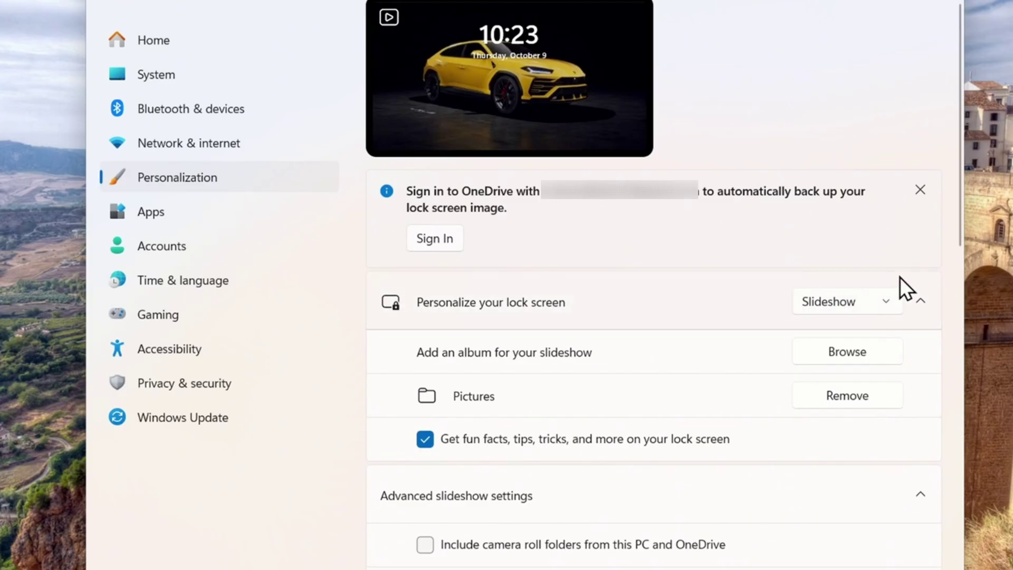
{"action": "left_click", "coordinate": [860, 354]}
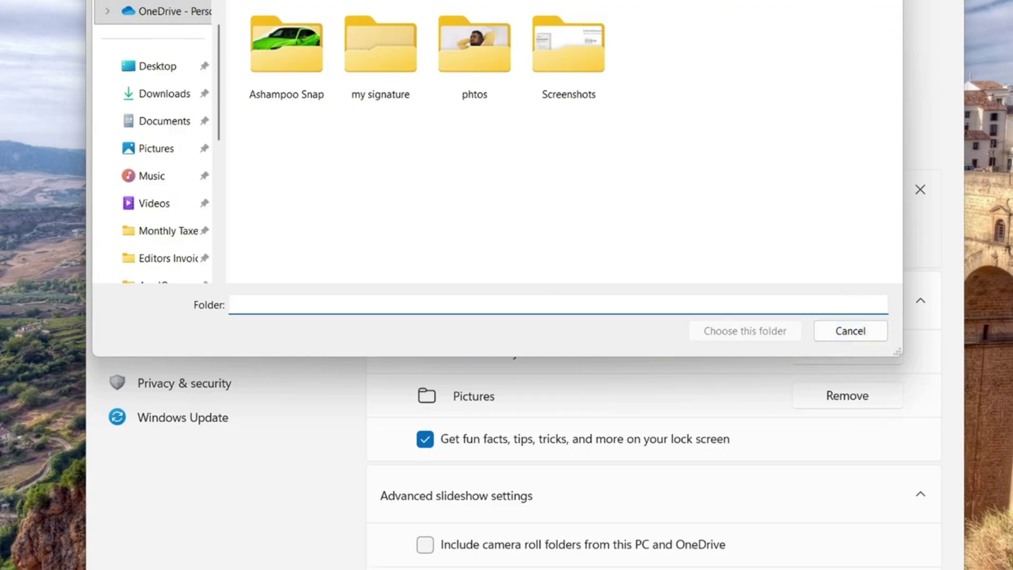
{"action": "key", "text": "Escape"}
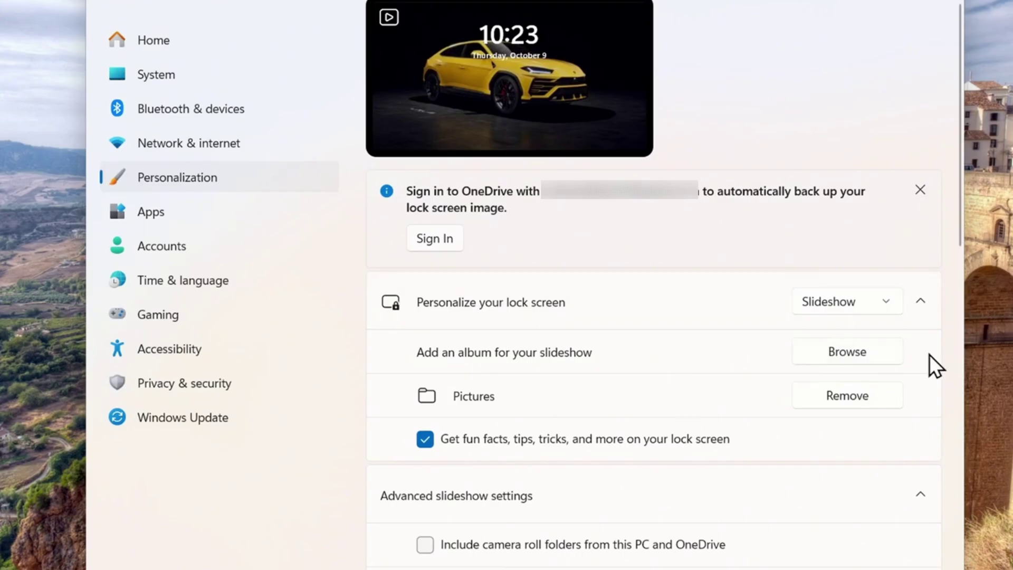
Step: Switch the lock screen from Slideshow via spotlight back to the yellow car Picture, then return to Personalization
{"action": "left_click", "coordinate": [877, 303]}
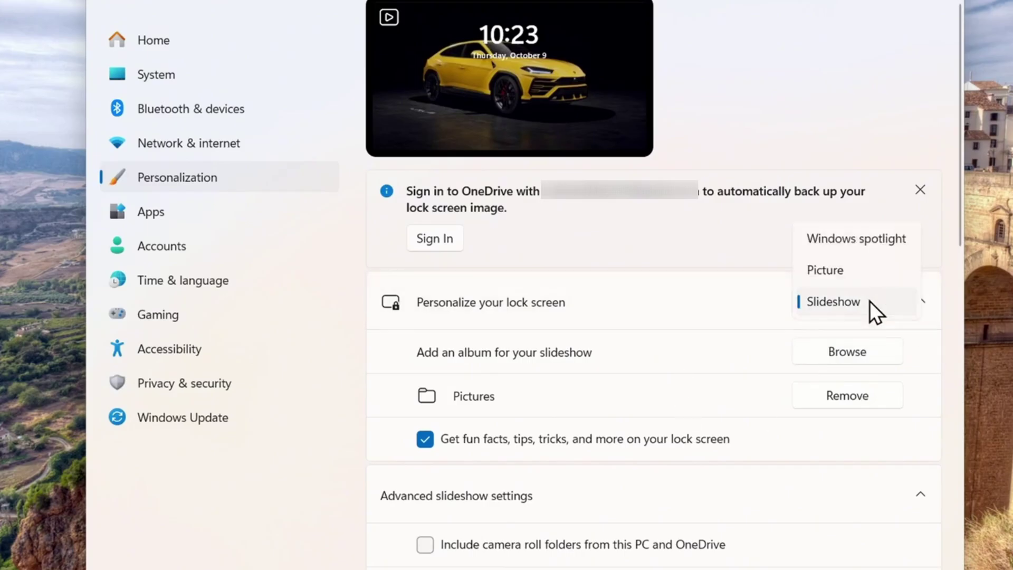
{"action": "left_click", "coordinate": [854, 240]}
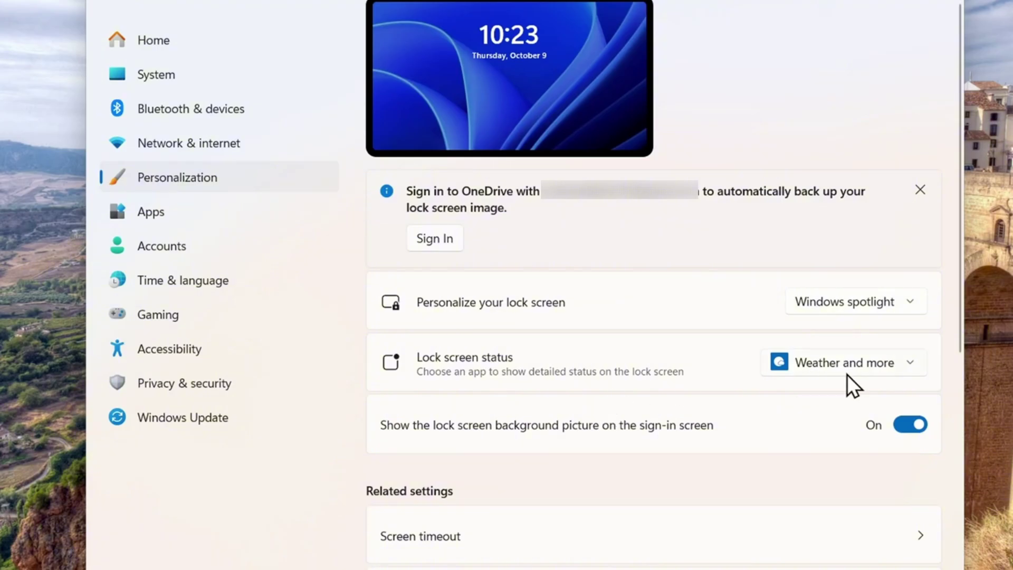
{"action": "left_click", "coordinate": [911, 361]}
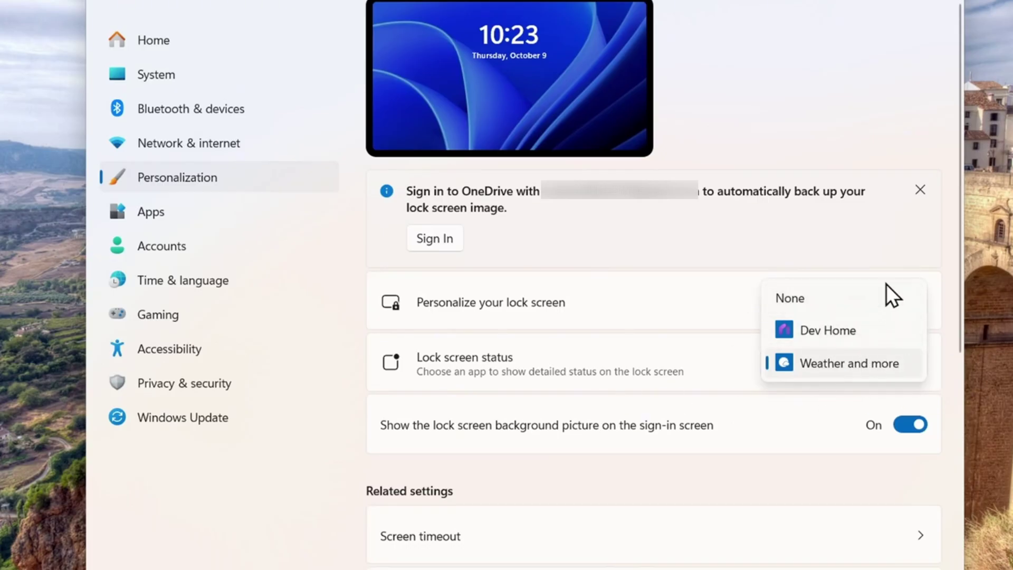
{"action": "left_click", "coordinate": [891, 232]}
{"action": "left_click", "coordinate": [900, 305]}
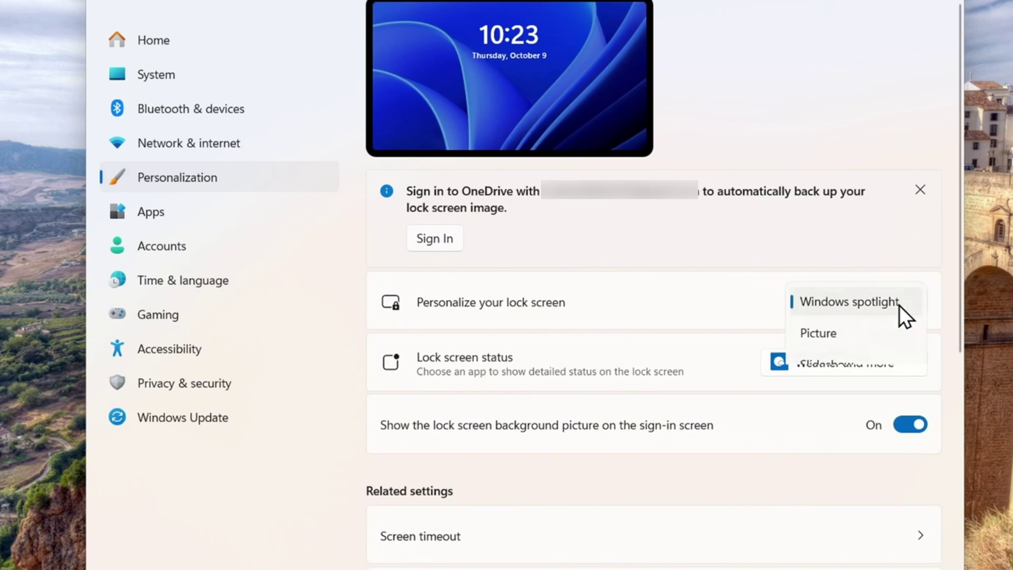
{"action": "left_click", "coordinate": [827, 336]}
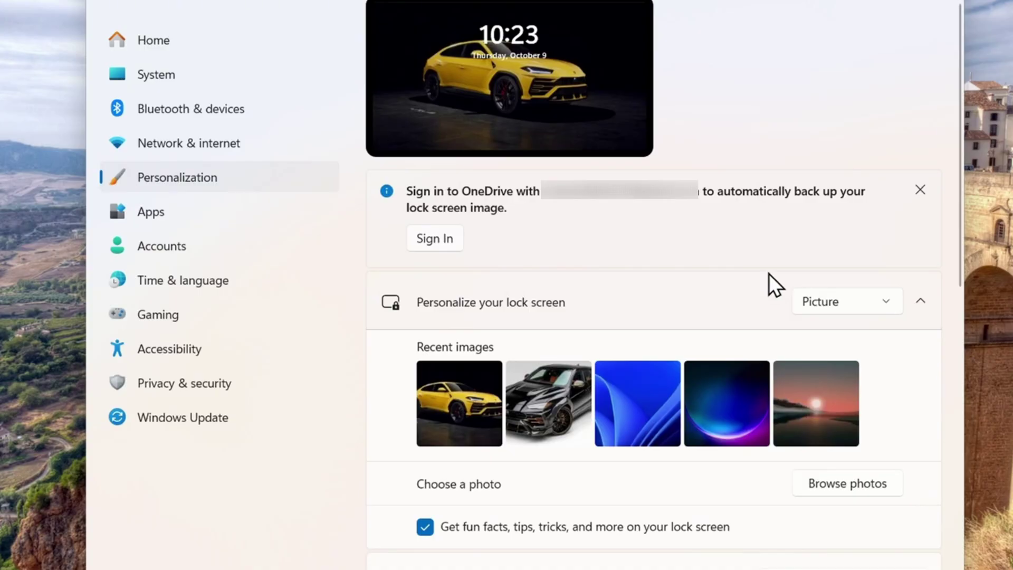
{"action": "left_click", "coordinate": [189, 183]}
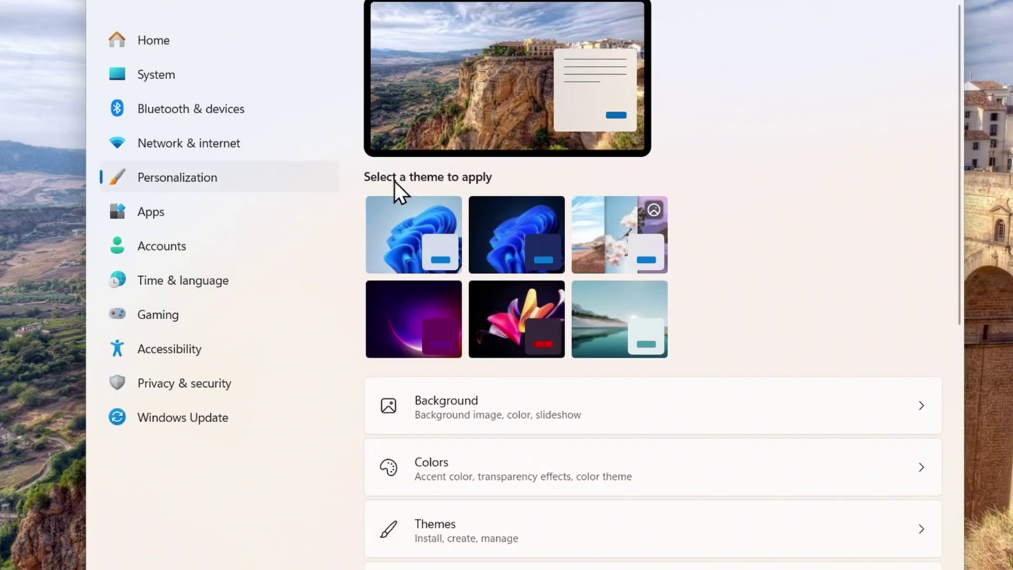
Step: Scroll the Personalization page and open the Background settings
{"action": "scroll", "coordinate": [852, 339], "scroll_direction": "down", "scroll_amount": 2}
{"action": "left_click", "coordinate": [901, 311]}
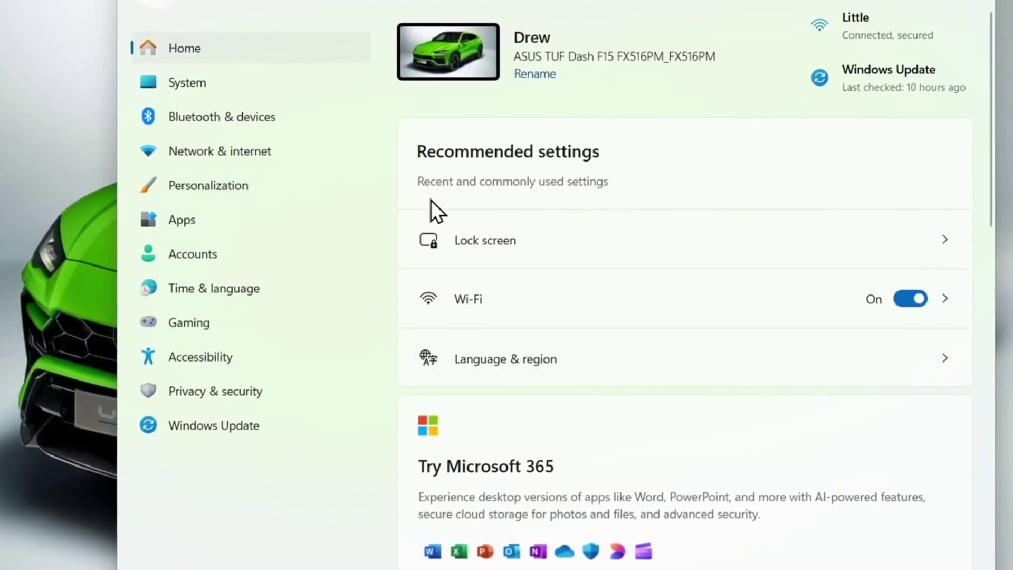
Step: Open System settings and scroll to the About page's device and Windows 11 Pro specifications
{"action": "left_click", "coordinate": [207, 84]}
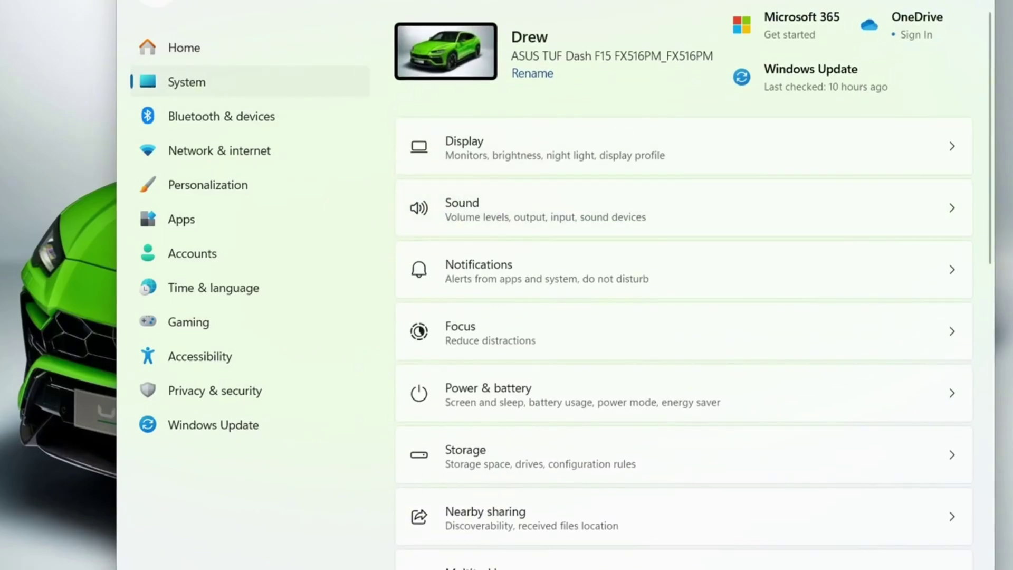
{"action": "scroll", "coordinate": [851, 298], "scroll_direction": "down", "scroll_amount": 8}
{"action": "scroll", "coordinate": [705, 319], "scroll_direction": "down", "scroll_amount": 3}
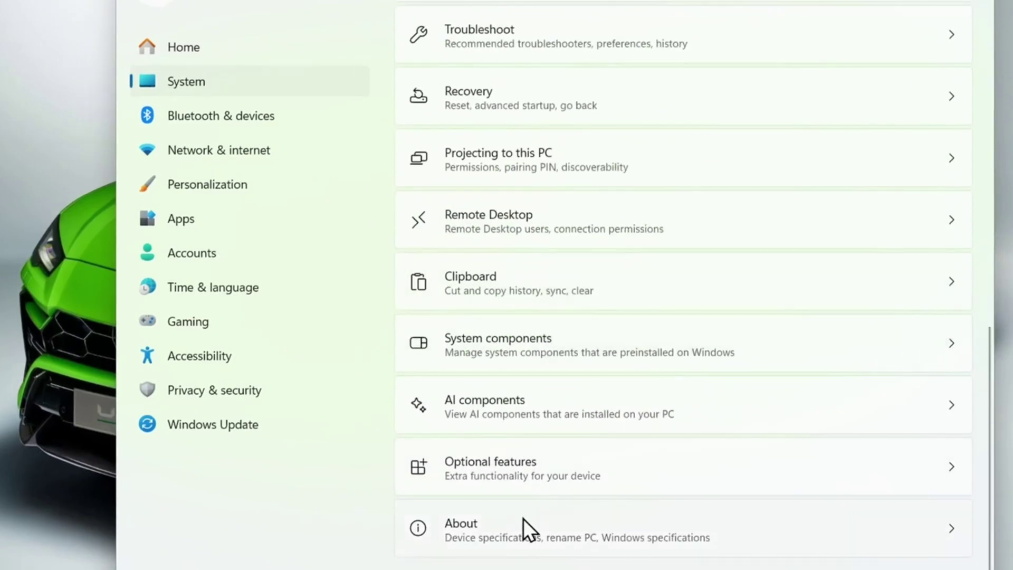
{"action": "scroll", "coordinate": [597, 324], "scroll_direction": "down", "scroll_amount": 10}
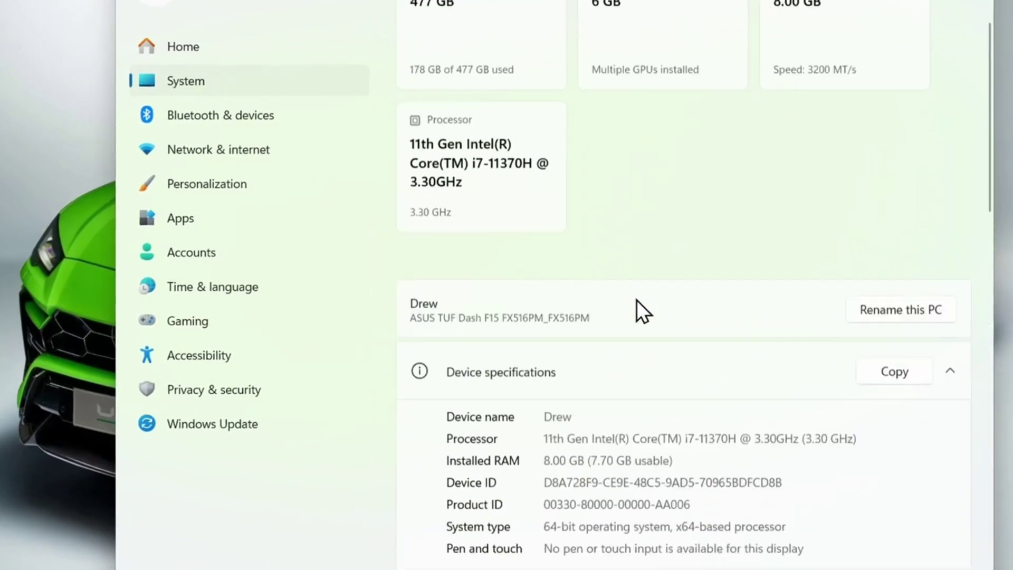
{"action": "scroll", "coordinate": [644, 319], "scroll_direction": "up", "scroll_amount": 4}
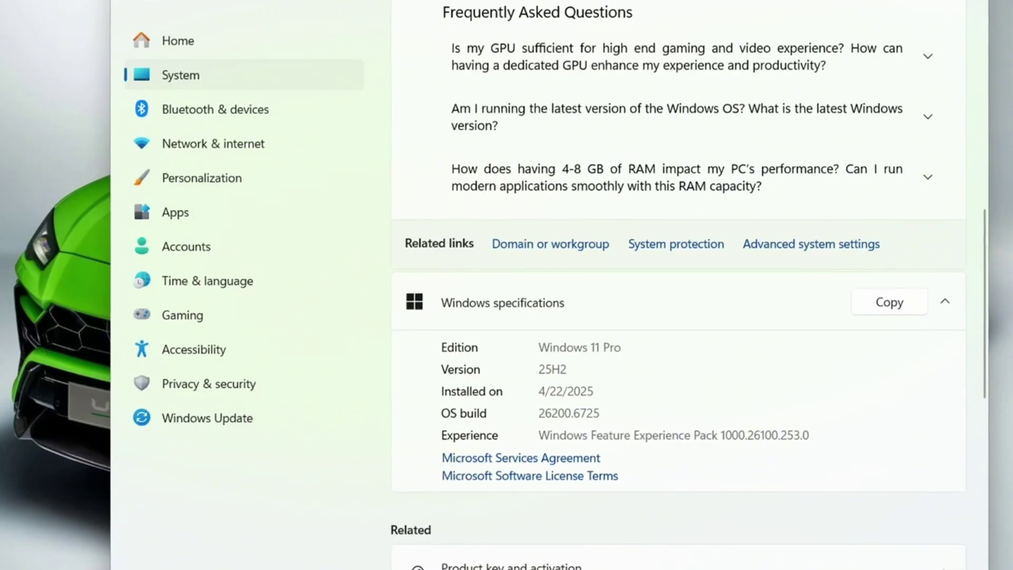
{"action": "mouse_move", "coordinate": [827, 569]}
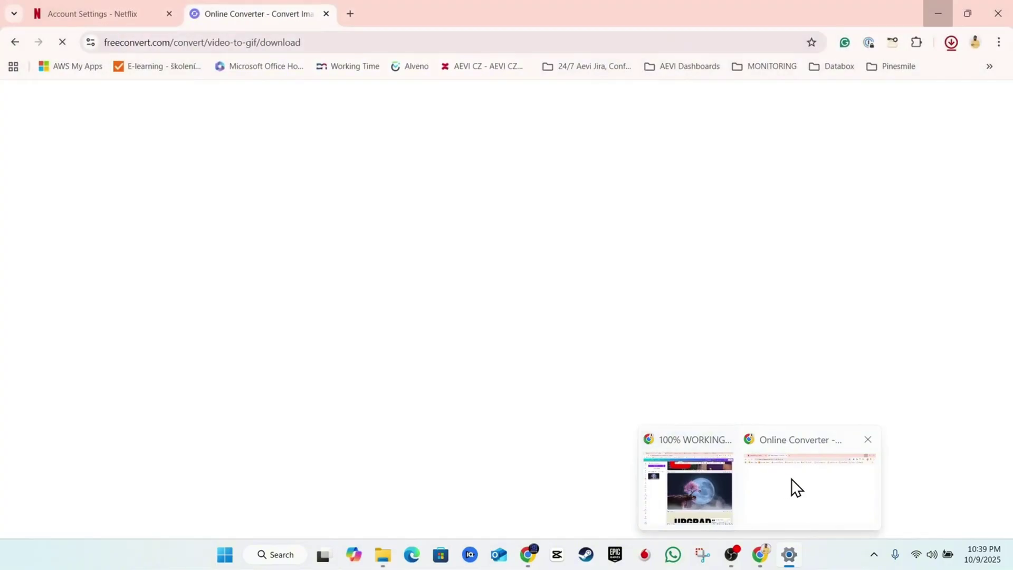
Step: Upload sakura-with-full-moon.3840x2160.mp4 (20.23 MB) to FreeConvert's File Converter
{"action": "left_click", "coordinate": [792, 479]}
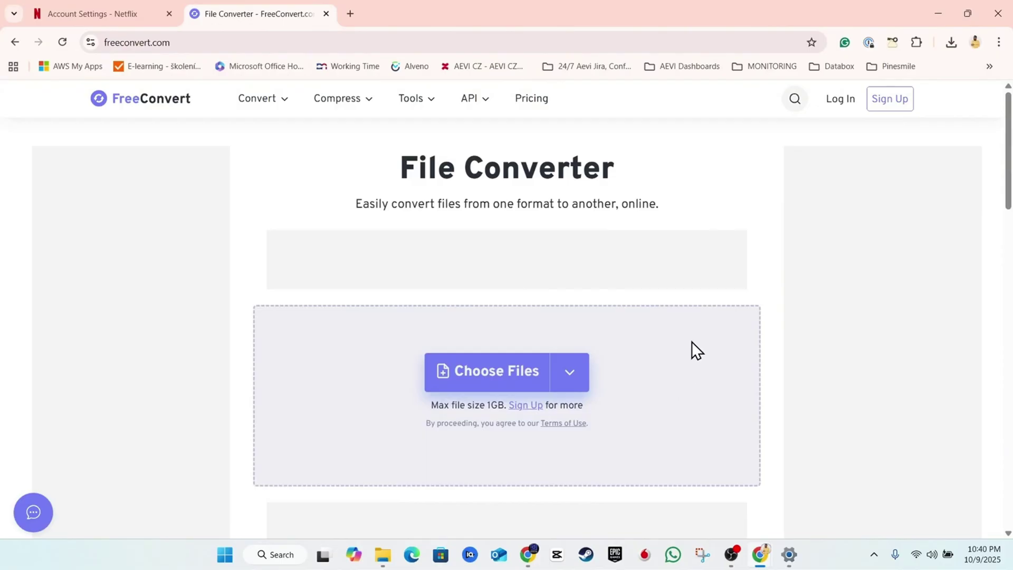
{"action": "left_click", "coordinate": [512, 370]}
{"action": "left_click", "coordinate": [241, 249]}
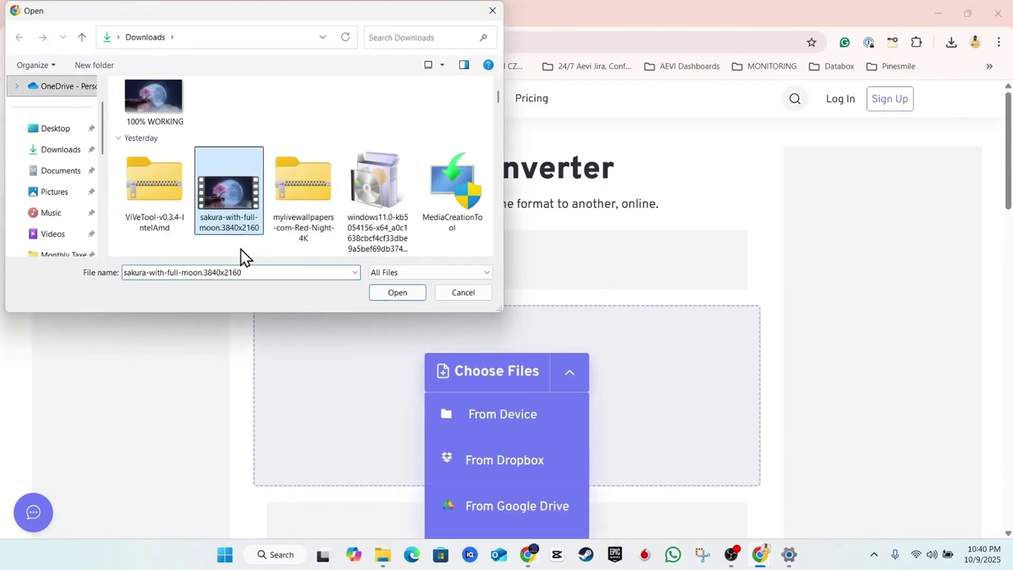
{"action": "left_click", "coordinate": [394, 294]}
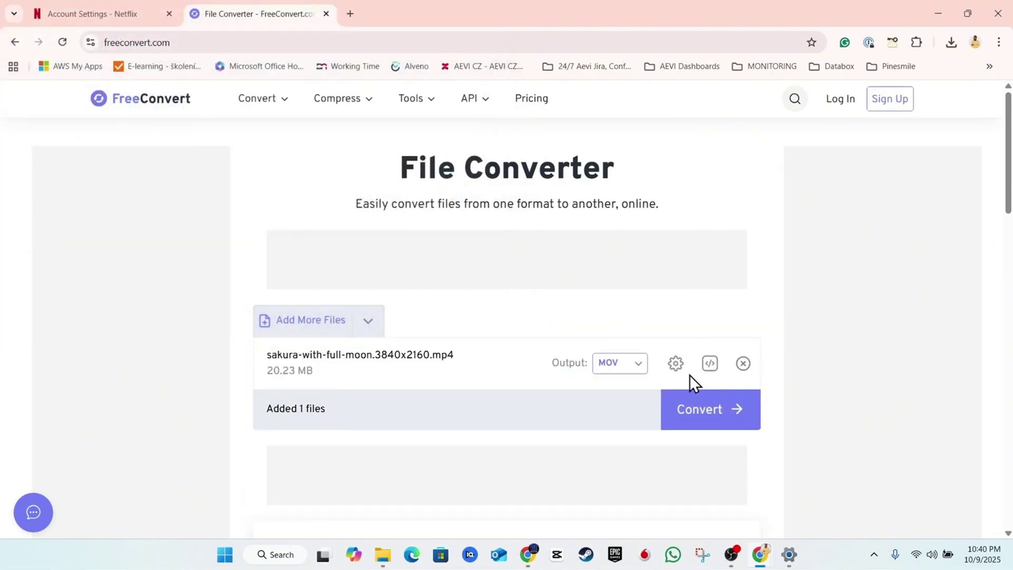
{"action": "scroll", "coordinate": [767, 314], "scroll_direction": "down", "scroll_amount": 2}
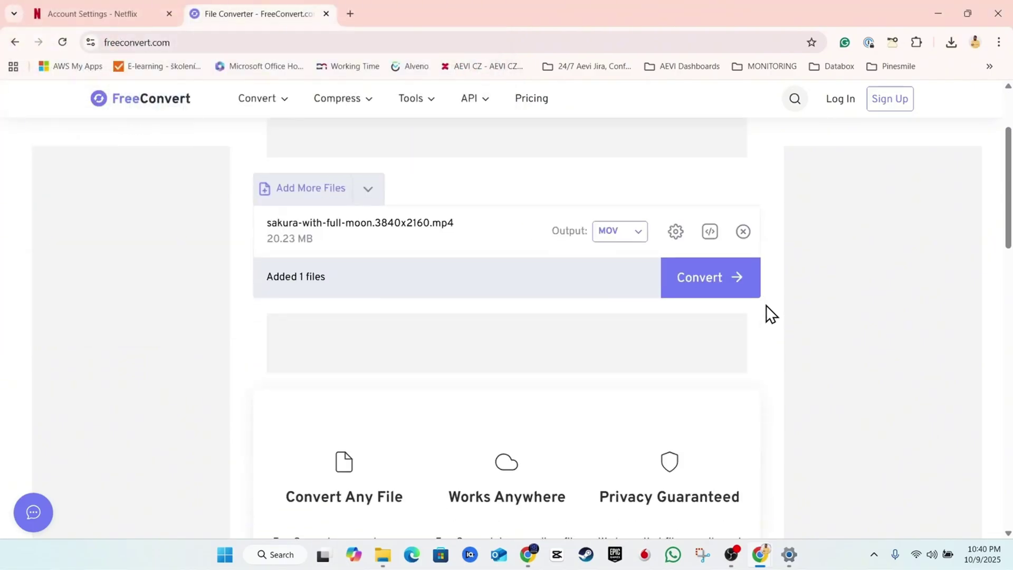
Step: Search the output formats for 'gif', clear the search, and open the site's converters list
{"action": "left_click", "coordinate": [639, 239]}
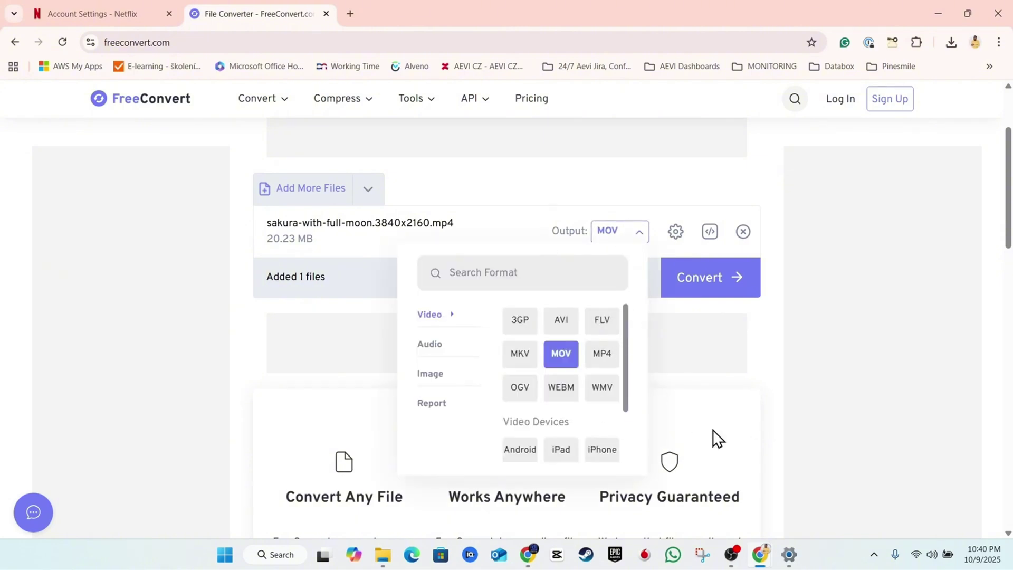
{"action": "scroll", "coordinate": [594, 385], "scroll_direction": "down", "scroll_amount": 3}
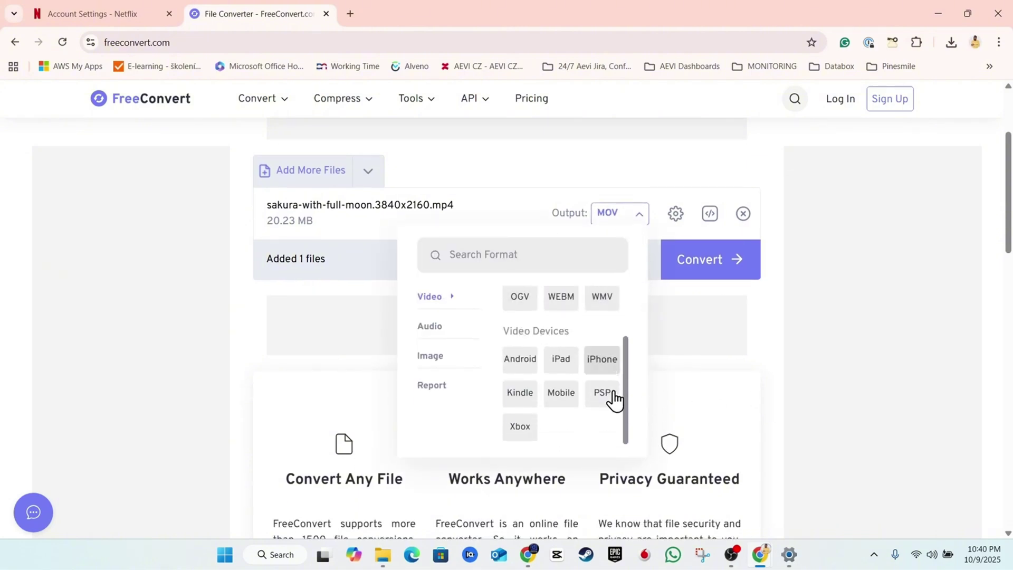
{"action": "scroll", "coordinate": [570, 391], "scroll_direction": "down", "scroll_amount": 3}
{"action": "scroll", "coordinate": [529, 378], "scroll_direction": "up", "scroll_amount": 5}
{"action": "left_click", "coordinate": [521, 344]}
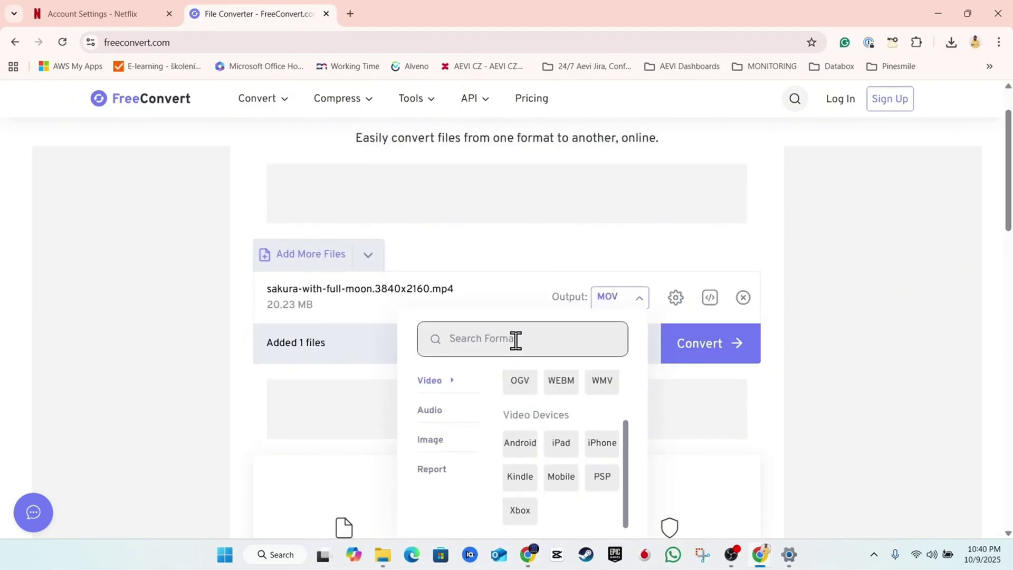
{"action": "left_click", "coordinate": [623, 298]}
{"action": "scroll", "coordinate": [624, 375], "scroll_direction": "up", "scroll_amount": 1}
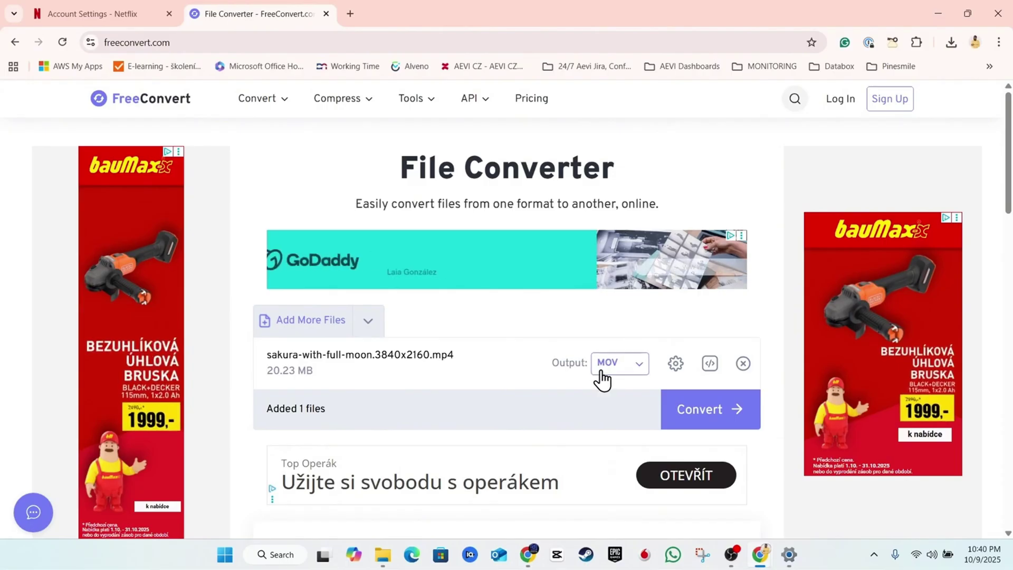
{"action": "left_click", "coordinate": [637, 367]}
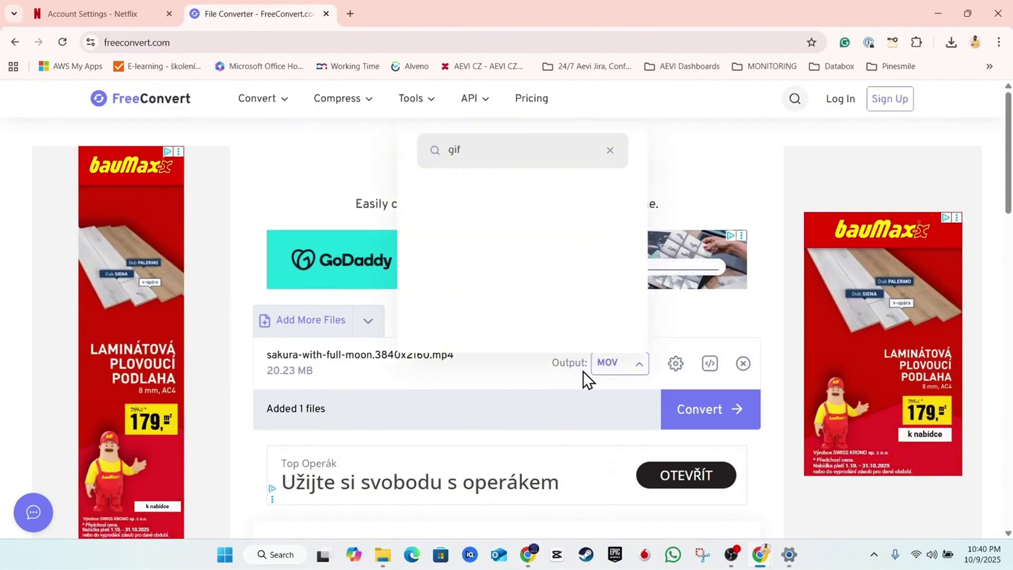
{"action": "left_click", "coordinate": [607, 154]}
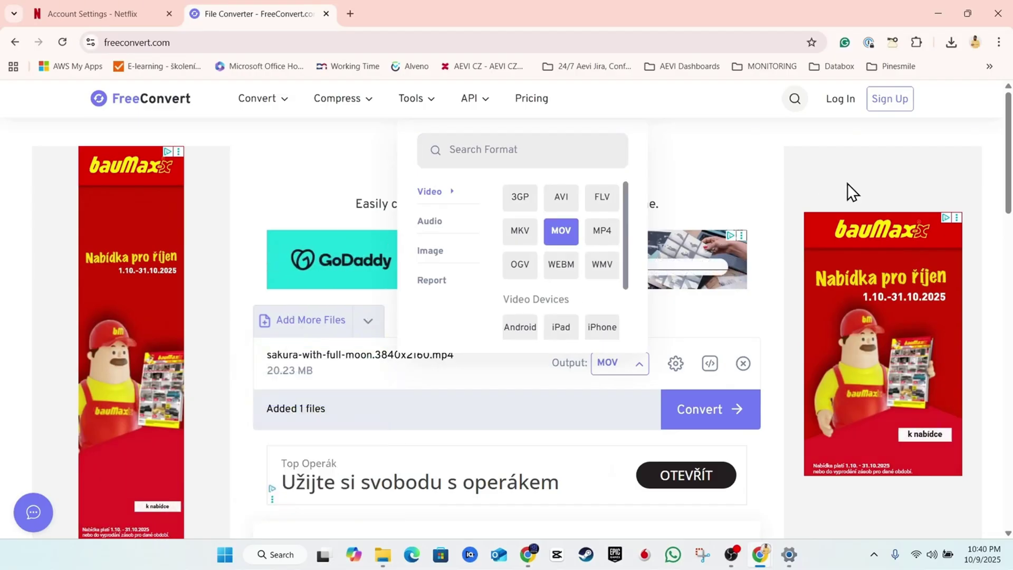
{"action": "left_click", "coordinate": [271, 97]}
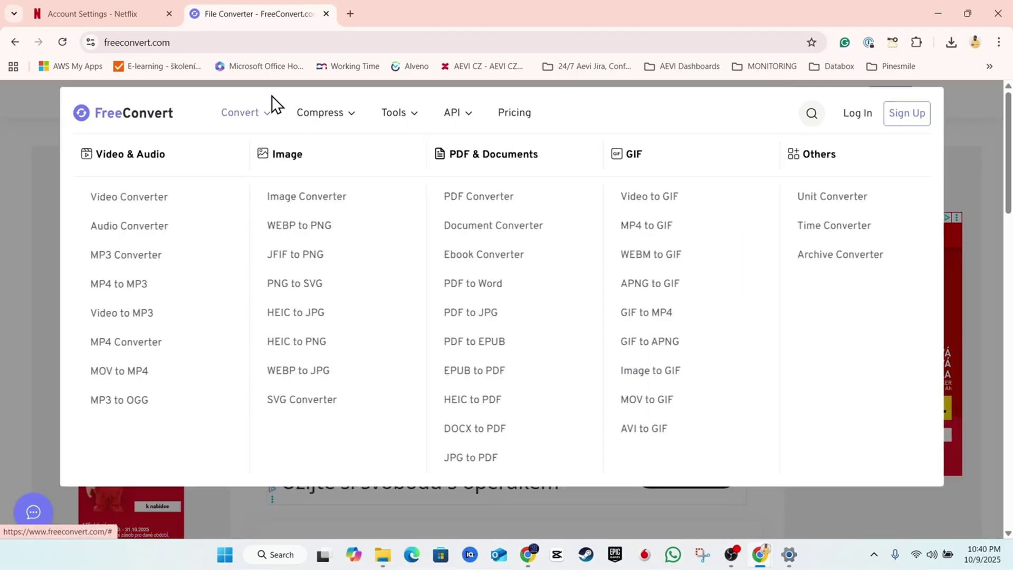
Step: In Video to GIF, load the sakura-with-full-moon video from the device and run Convert to GIF
{"action": "left_click", "coordinate": [646, 201]}
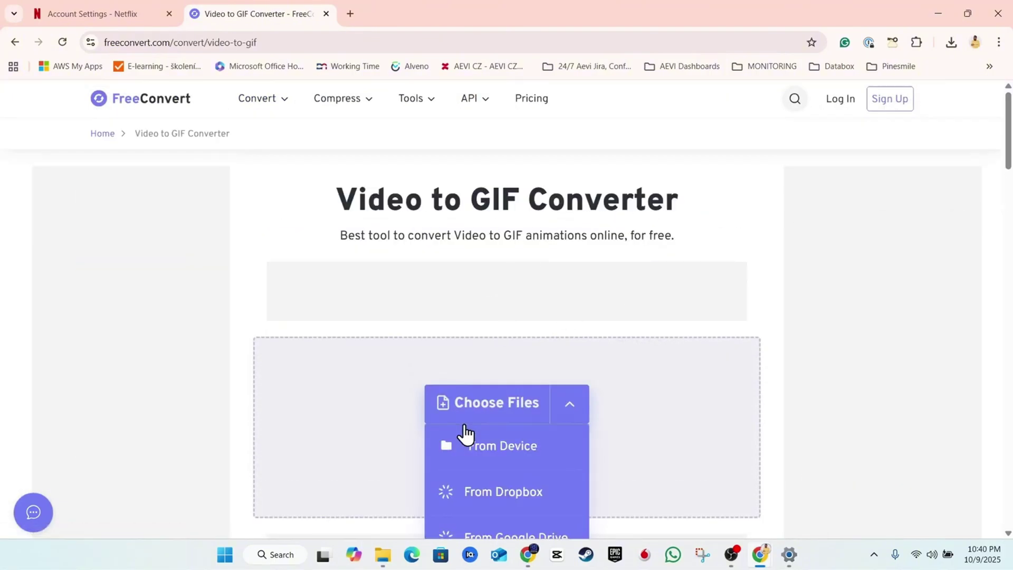
{"action": "left_click", "coordinate": [466, 427]}
{"action": "left_click", "coordinate": [185, 182]}
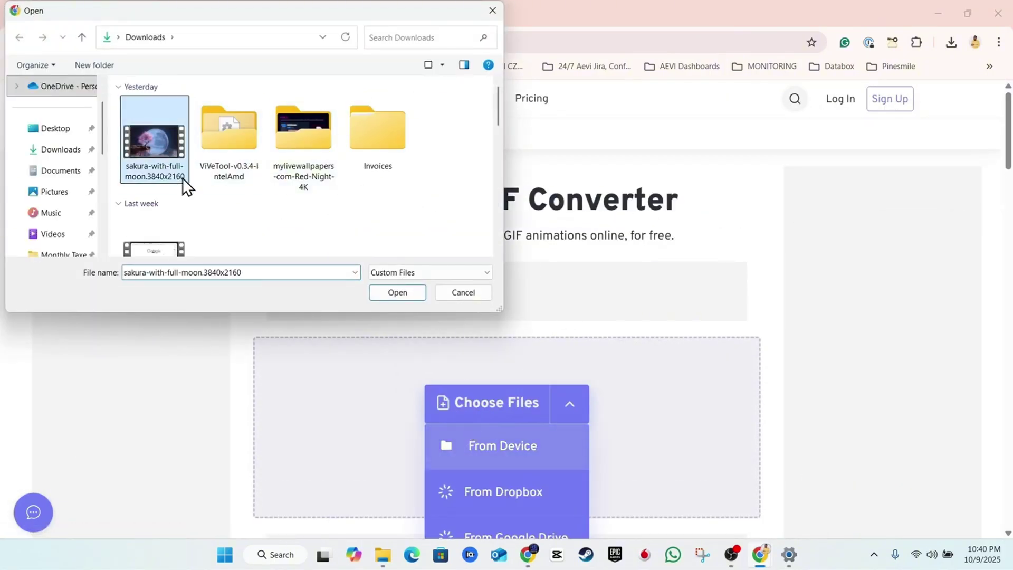
{"action": "left_click", "coordinate": [397, 293]}
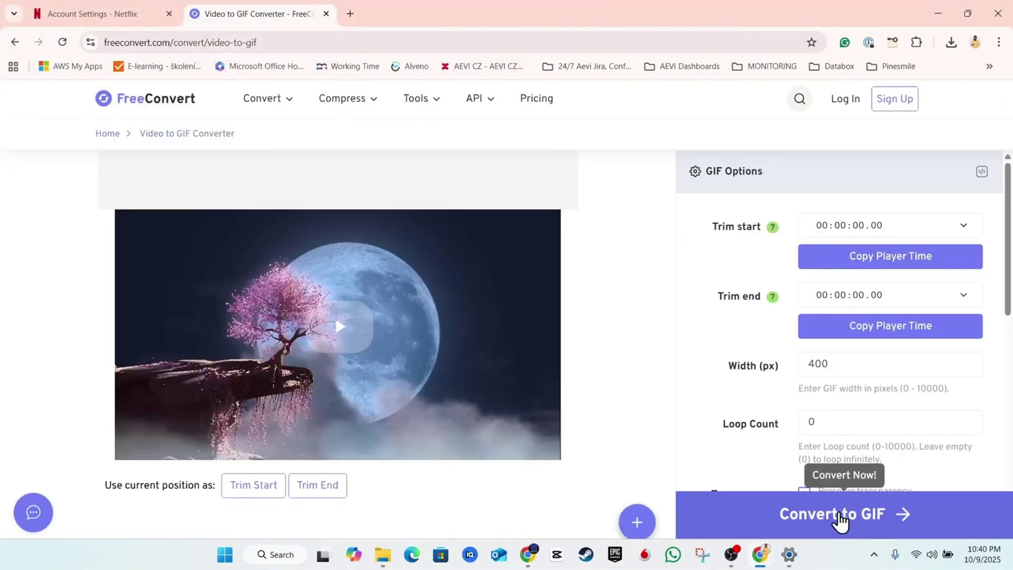
{"action": "left_click", "coordinate": [840, 520]}
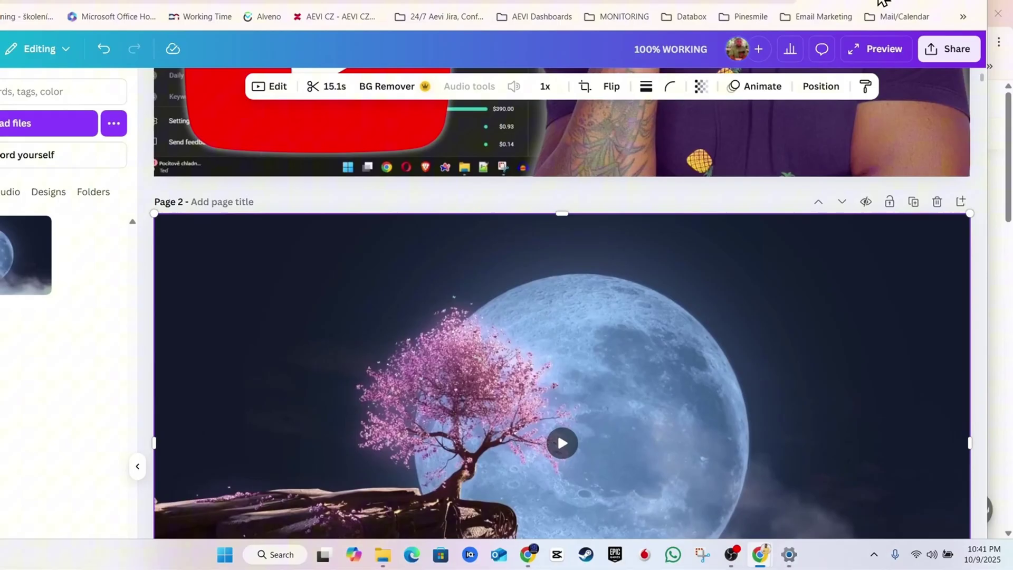
Step: Maximize the browser and play part of the Page 2 sakura video in Canva
{"action": "left_click_drag", "start_coordinate": [881, 1], "coordinate": [895, 59]}
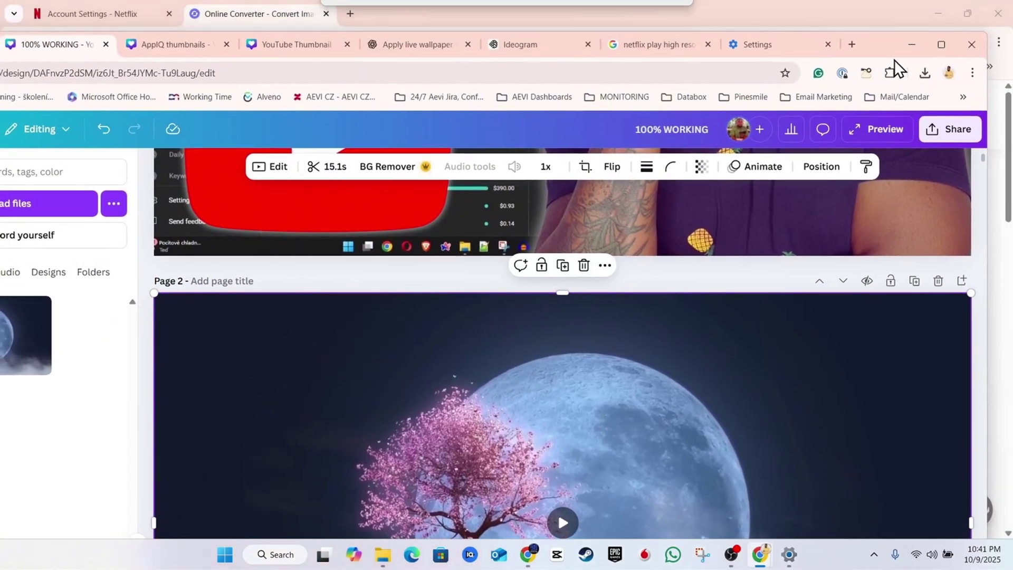
{"action": "left_click", "coordinate": [948, 42]}
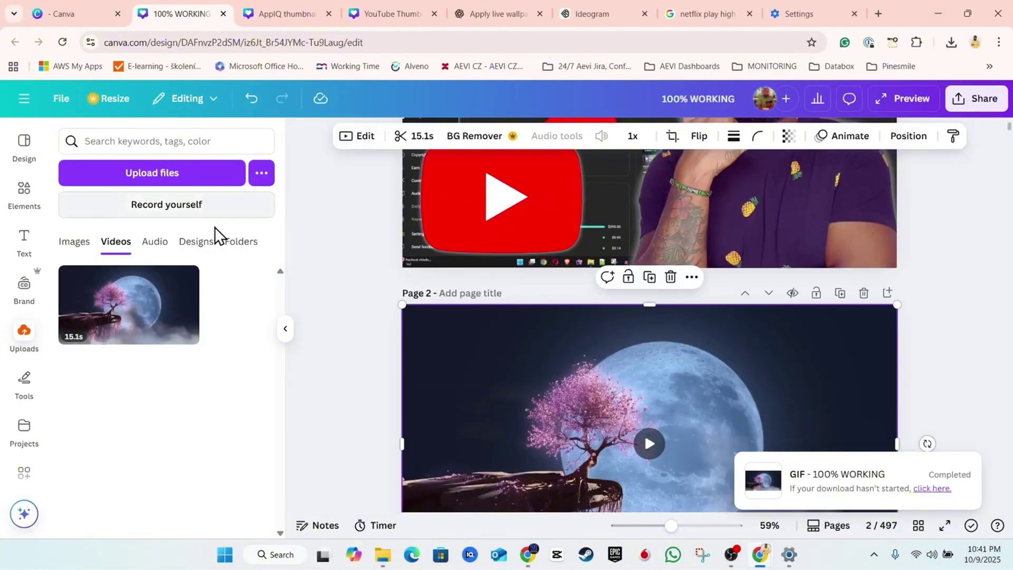
{"action": "mouse_move", "coordinate": [136, 318]}
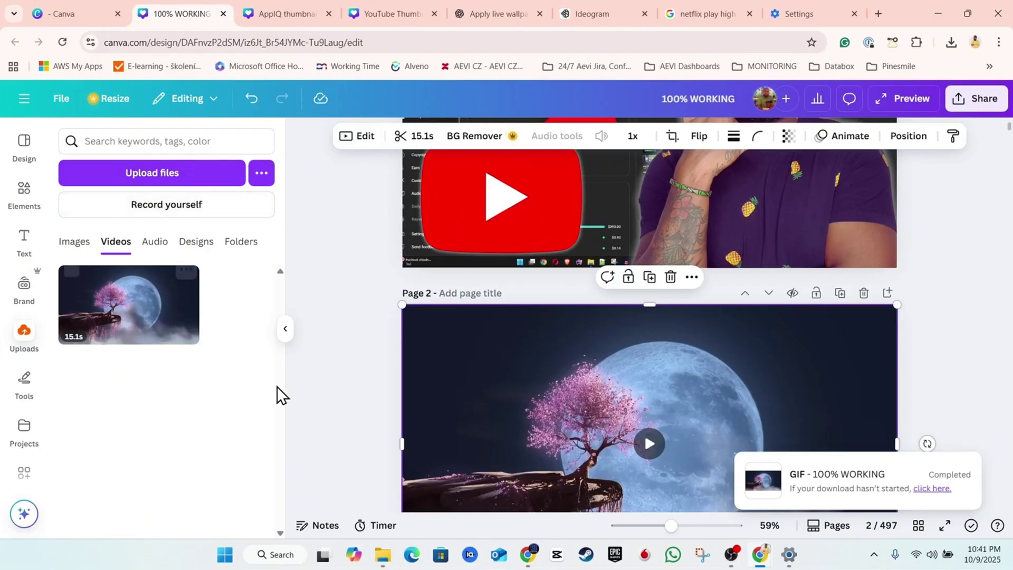
{"action": "scroll", "coordinate": [528, 337], "scroll_direction": "down", "scroll_amount": 3}
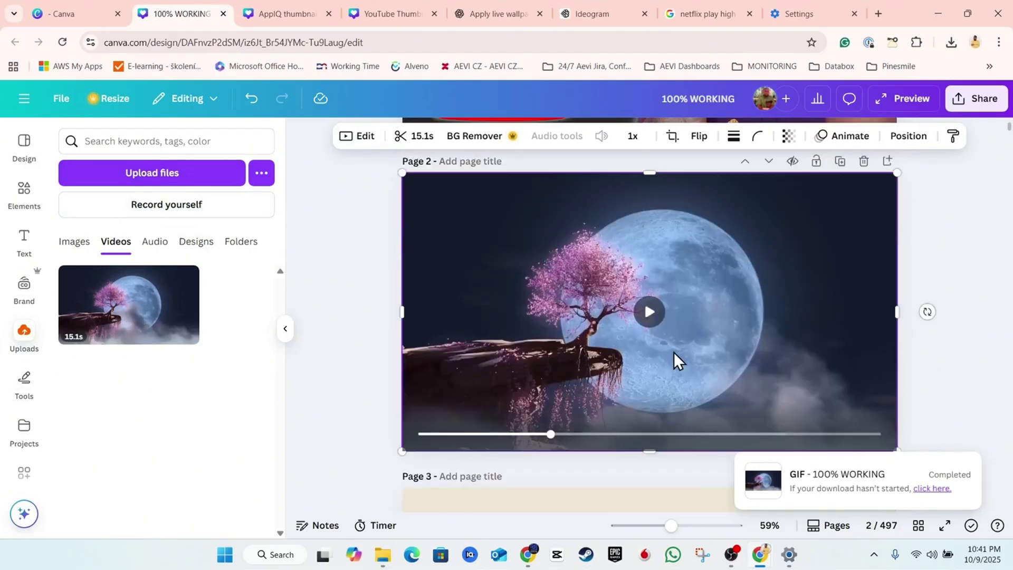
{"action": "left_click", "coordinate": [650, 313]}
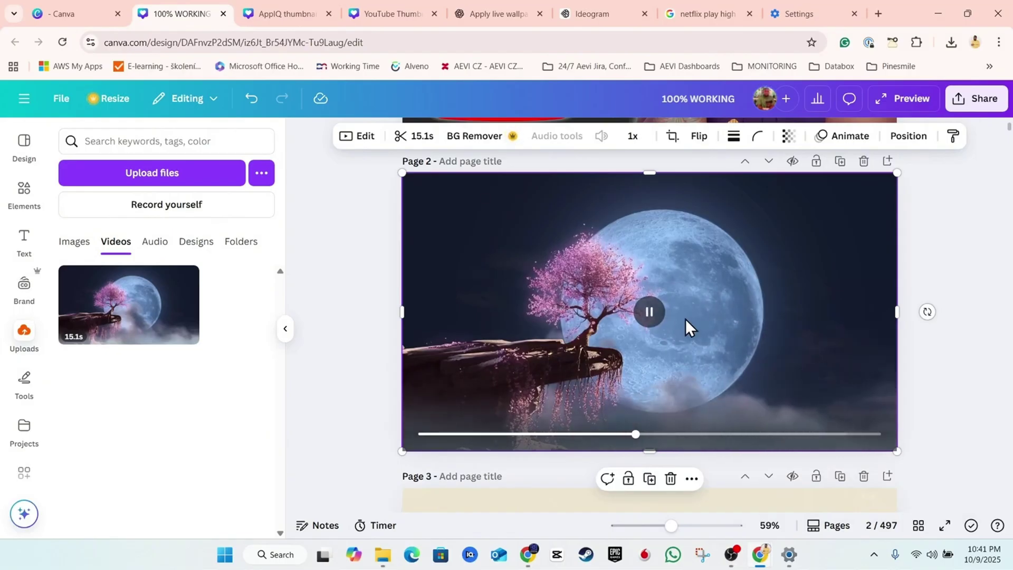
{"action": "left_click", "coordinate": [660, 320]}
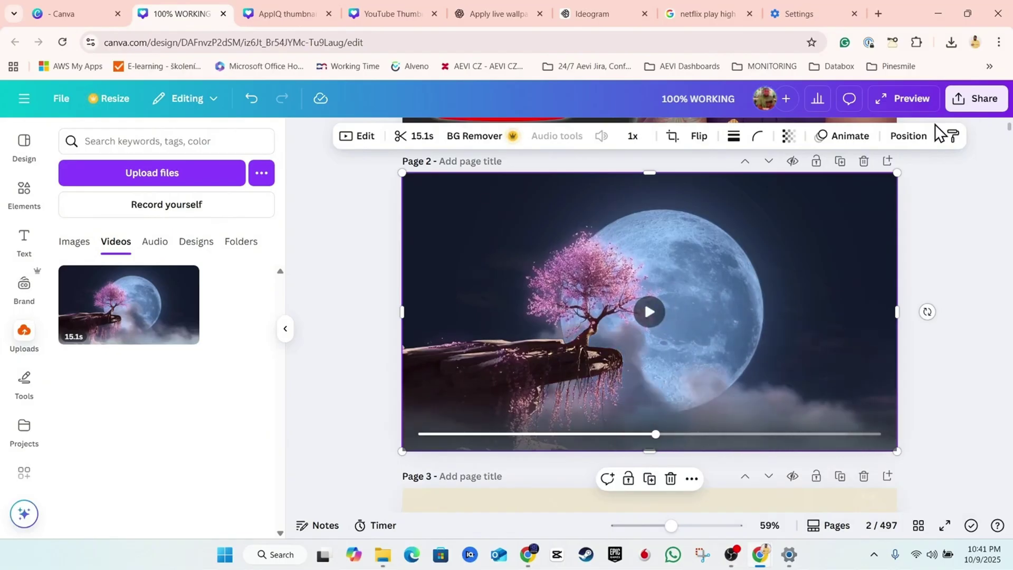
Step: Confirm the Share > Download file type is GIF, then drag the Canva window off-screen
{"action": "left_click", "coordinate": [980, 102]}
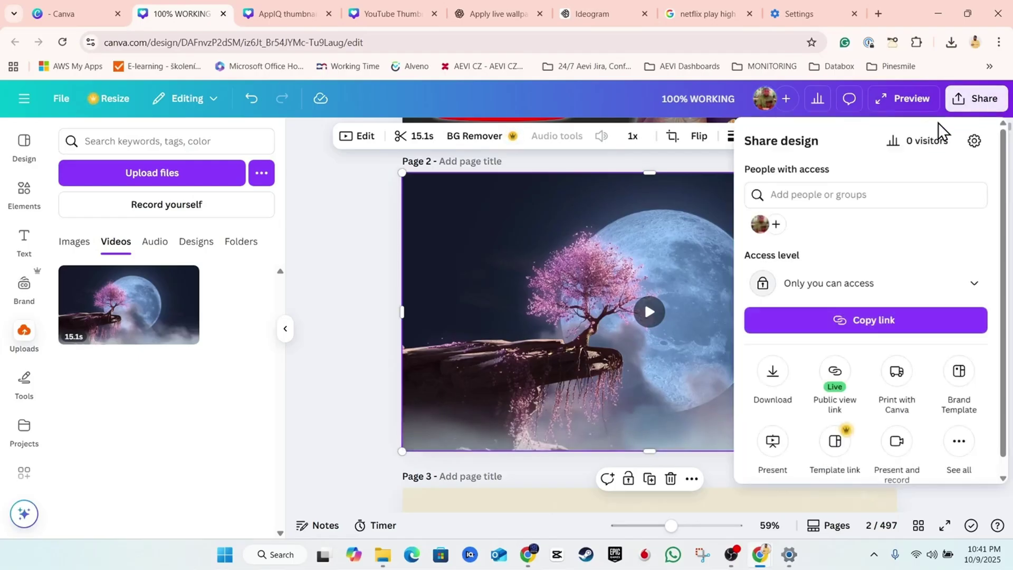
{"action": "left_click", "coordinate": [774, 381]}
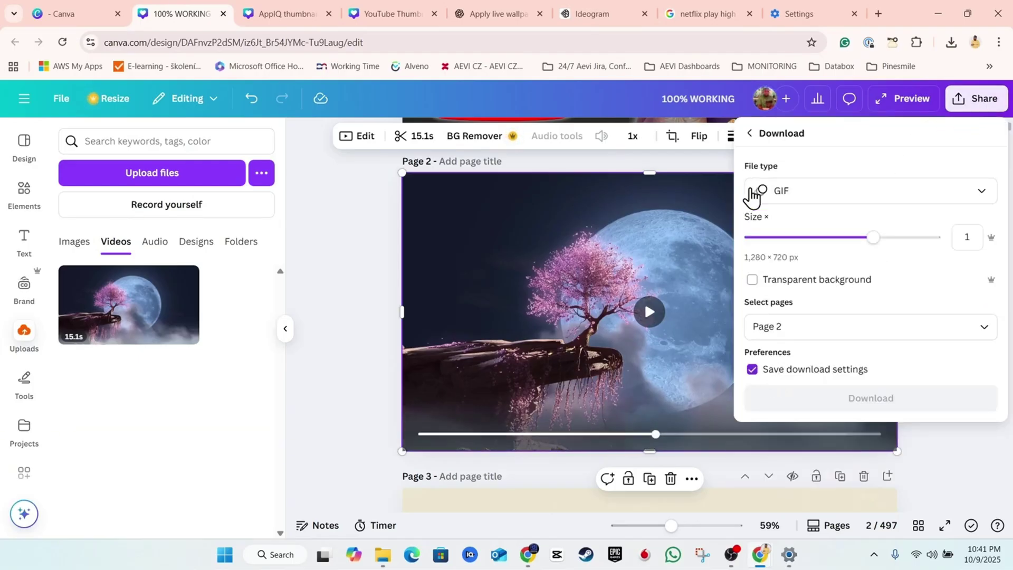
{"action": "left_click", "coordinate": [824, 206]}
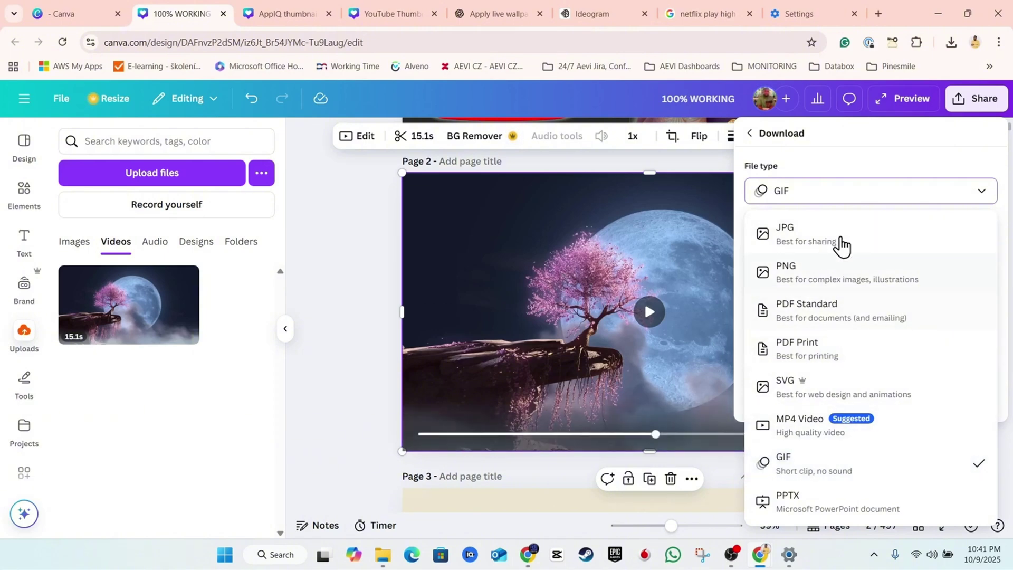
{"action": "left_click", "coordinate": [335, 262]}
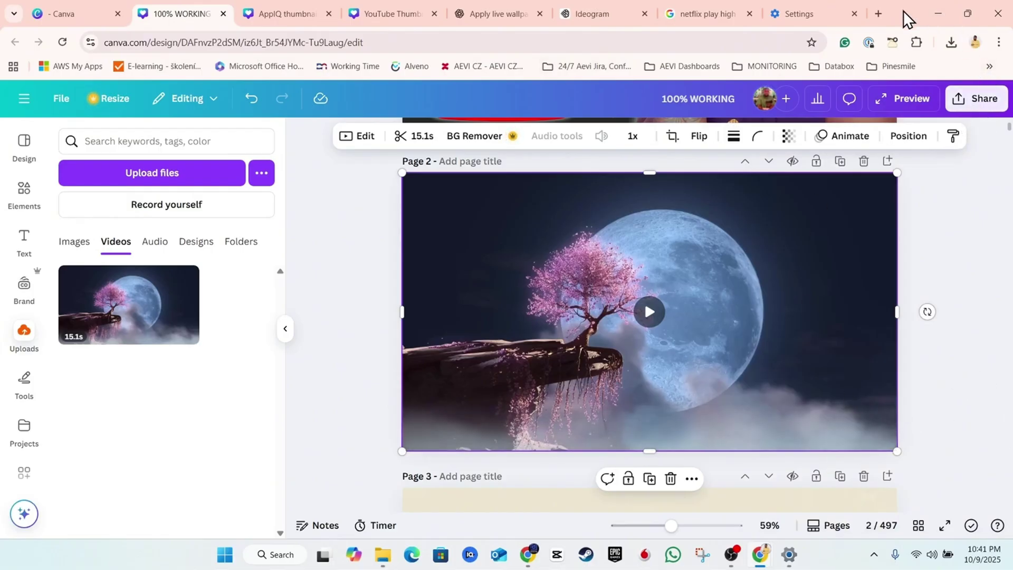
{"action": "left_click_drag", "start_coordinate": [905, 16], "coordinate": [0, 343]}
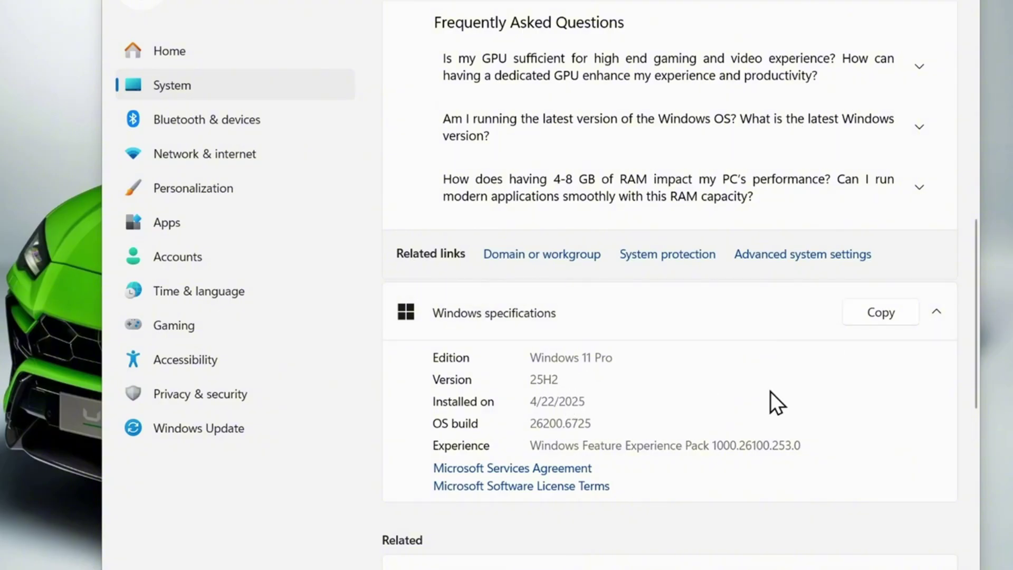
Step: Go to Personalization > Background to reach the desktop background picture options
{"action": "left_click", "coordinate": [224, 195]}
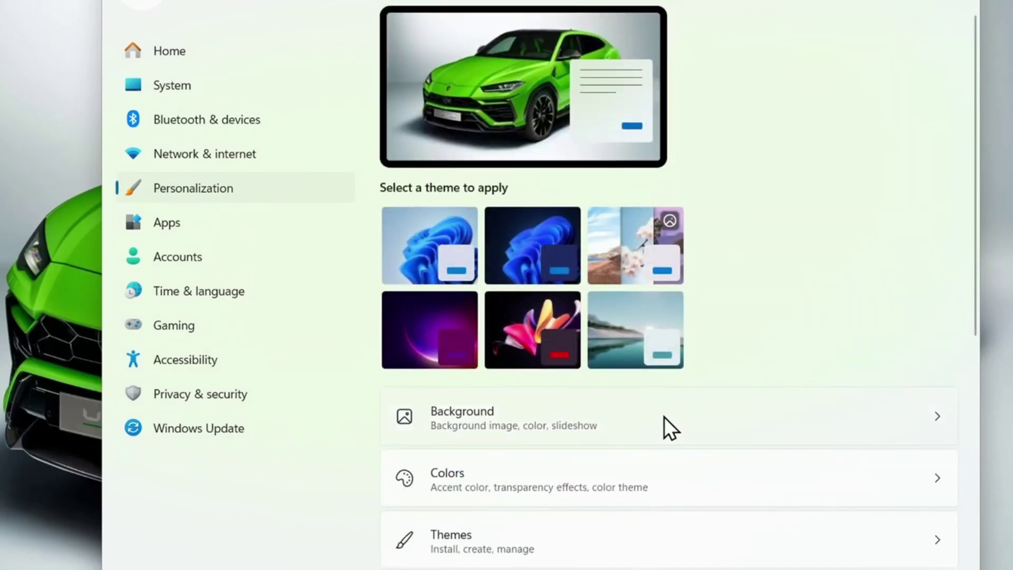
{"action": "left_click", "coordinate": [666, 423]}
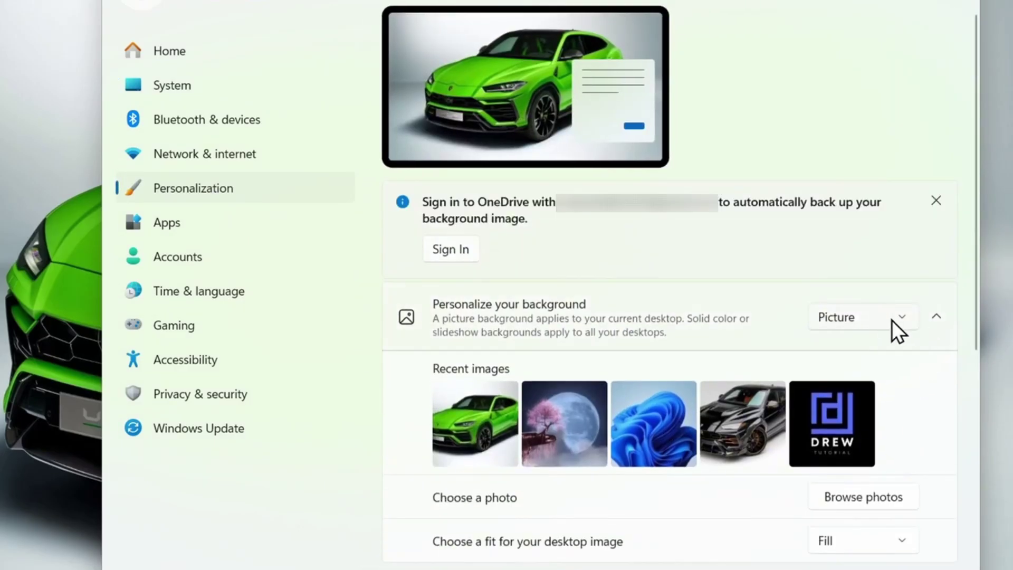
{"action": "scroll", "coordinate": [834, 353], "scroll_direction": "down", "scroll_amount": 3}
Step: Cancel the photo browser, keep Picture as the background type, and return to Personalization
{"action": "left_click", "coordinate": [861, 320]}
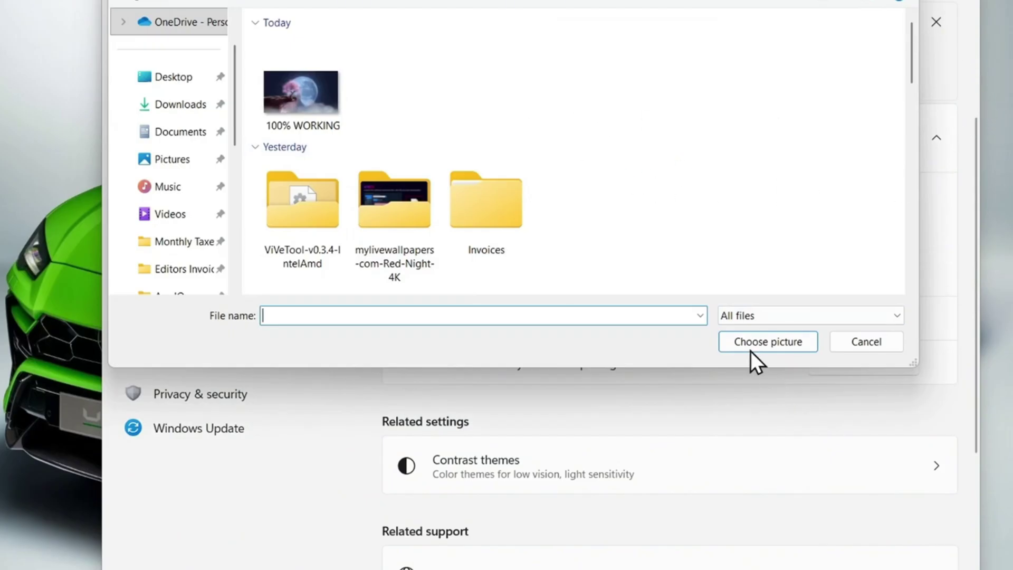
{"action": "key", "text": "Escape"}
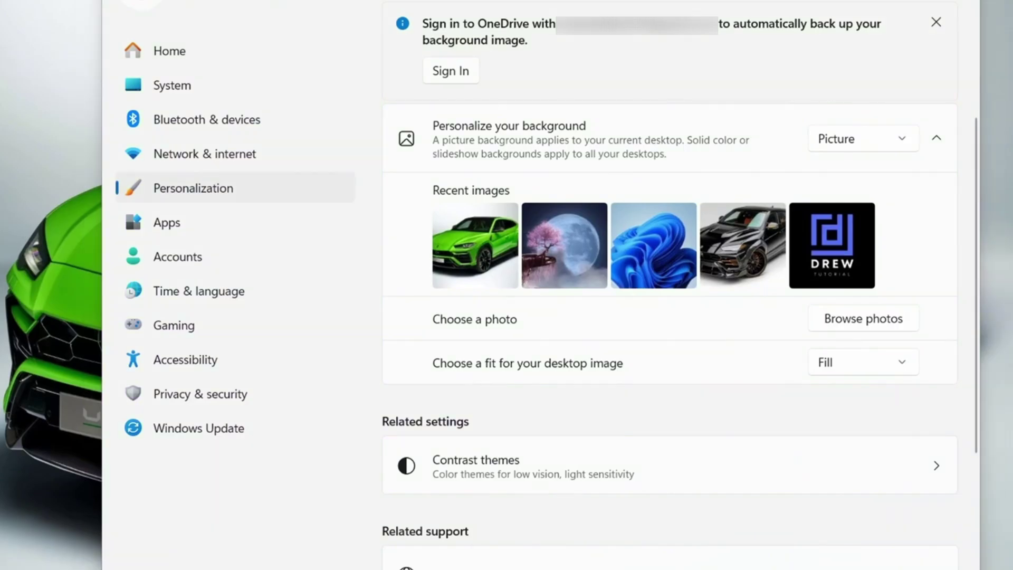
{"action": "left_click", "coordinate": [892, 140]}
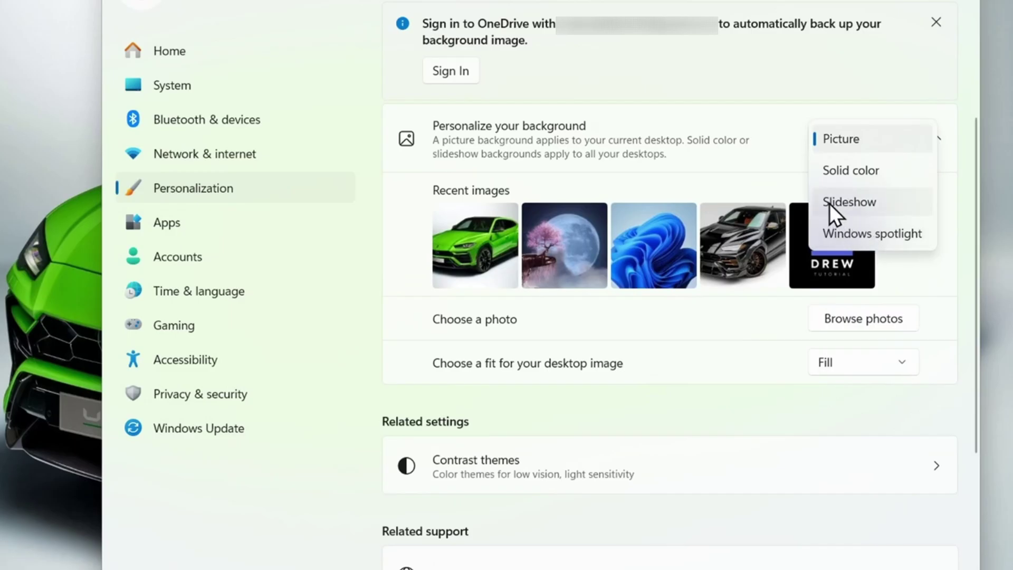
{"action": "left_click", "coordinate": [823, 142]}
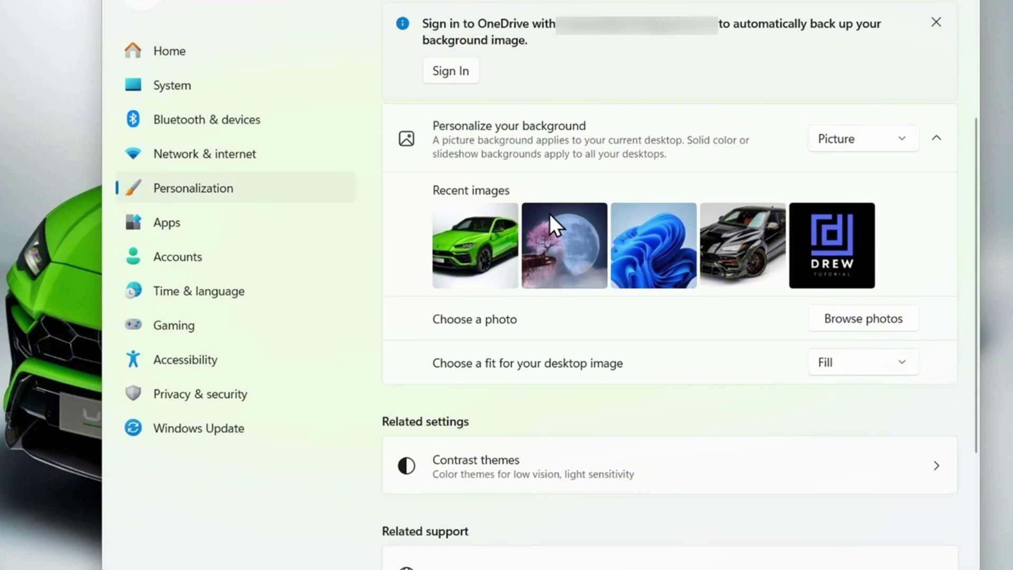
{"action": "scroll", "coordinate": [550, 214], "scroll_direction": "down", "scroll_amount": 4}
{"action": "scroll", "coordinate": [527, 222], "scroll_direction": "up", "scroll_amount": 3}
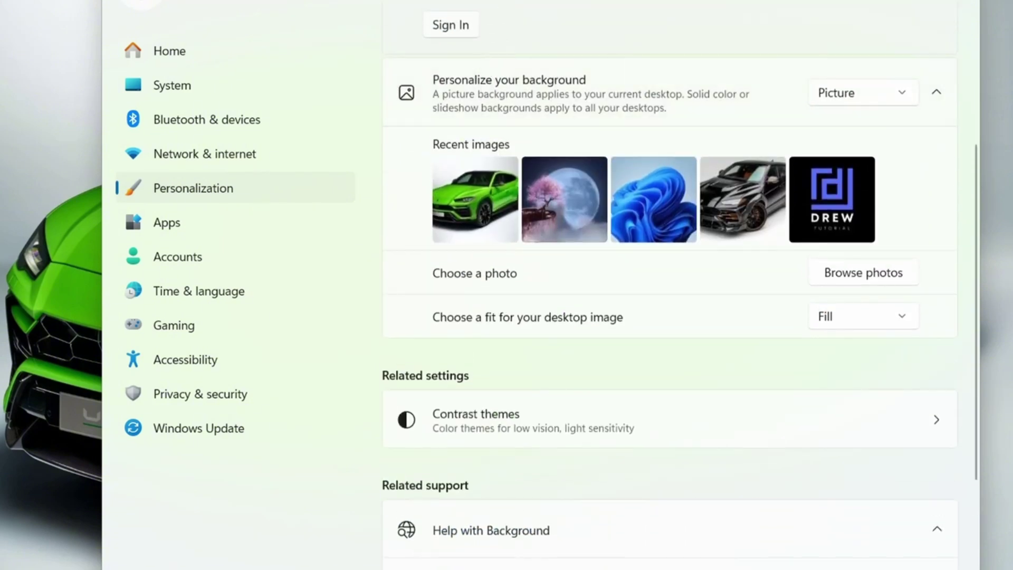
{"action": "key", "text": "alt+Left"}
{"action": "scroll", "coordinate": [584, 300], "scroll_direction": "down", "scroll_amount": 7}
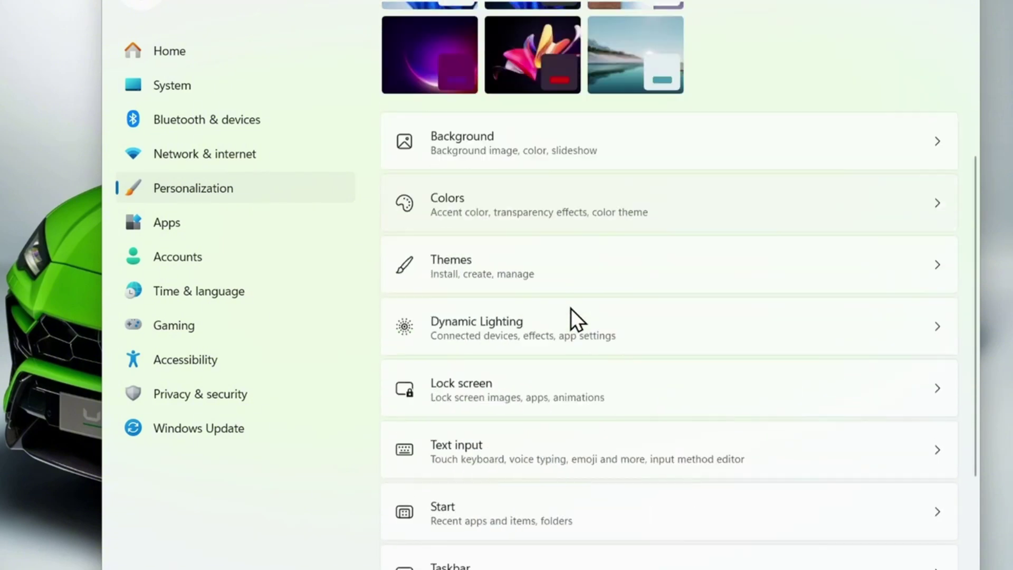
Step: Open Lock screen settings and expand the 'Personalize your lock screen' type choices
{"action": "left_click", "coordinate": [566, 325]}
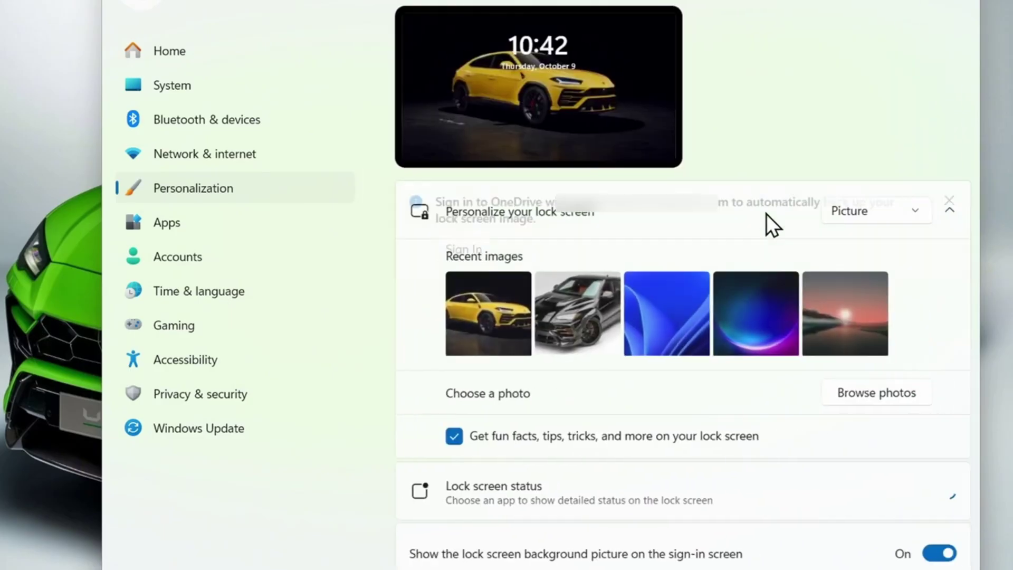
{"action": "left_click", "coordinate": [913, 314]}
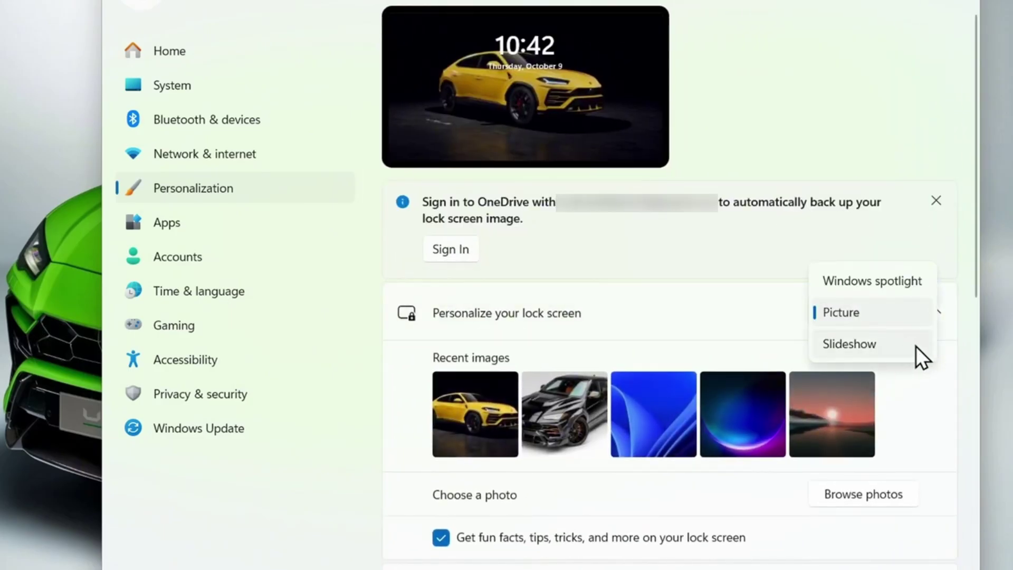